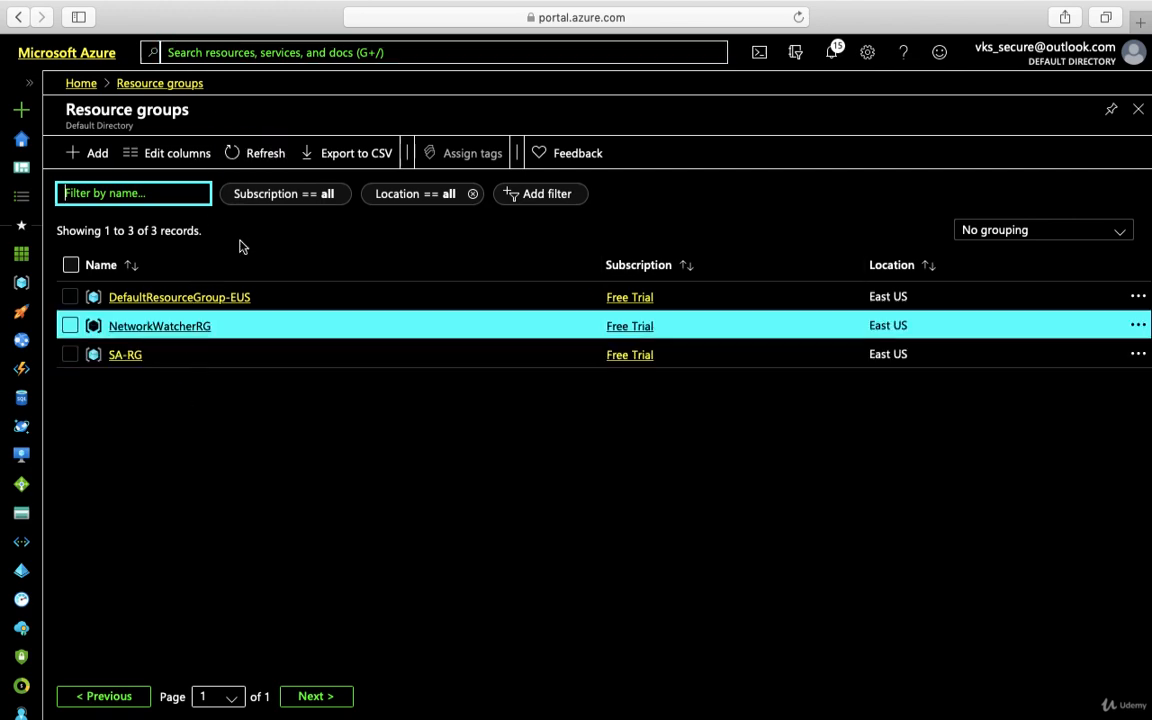
# Step: Search the portal for "policy" and open the Policy service
pyautogui.click(247, 52)
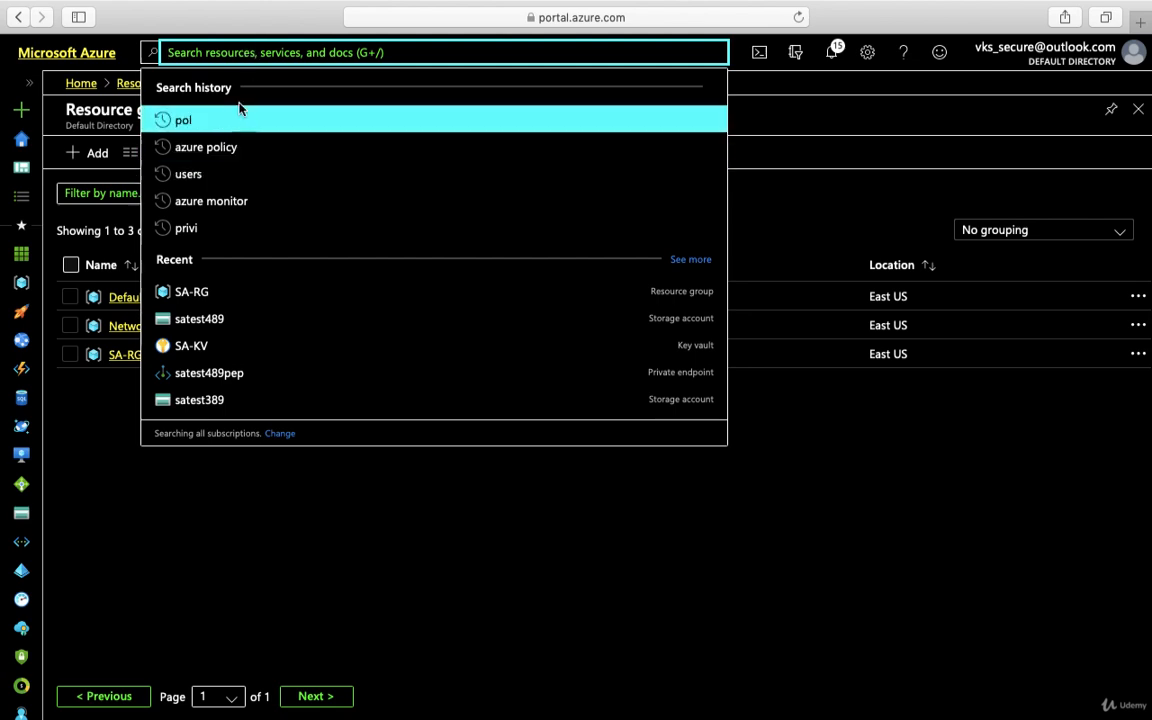
pyautogui.write('poli')
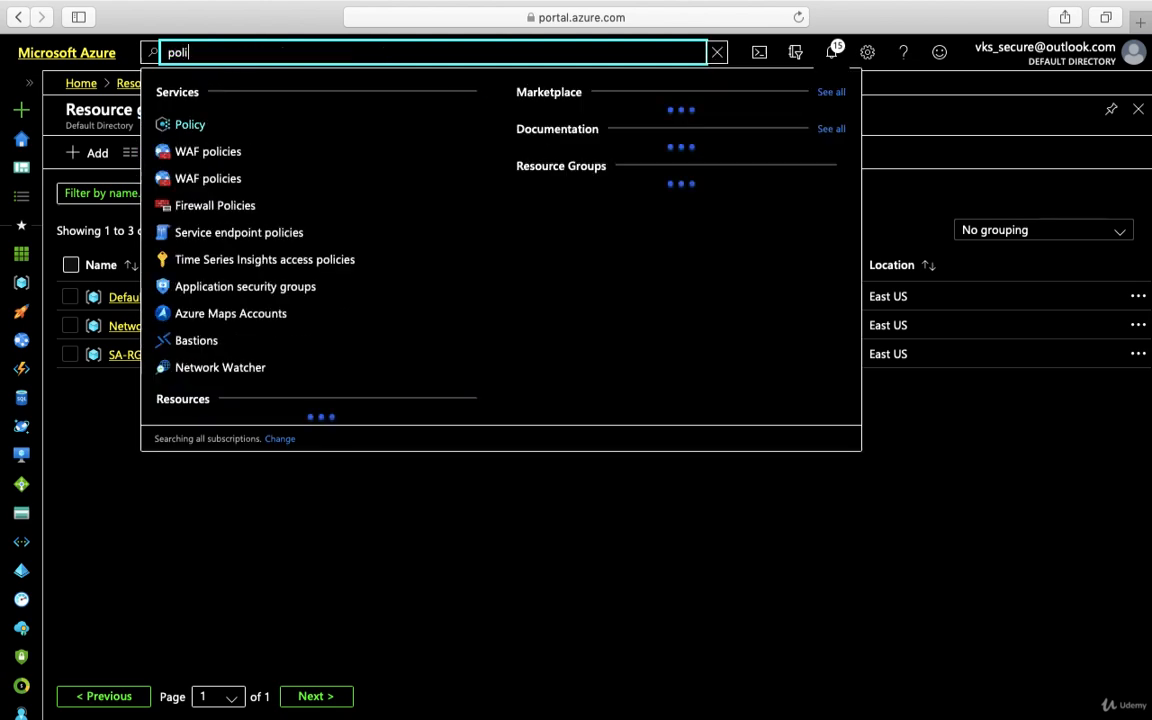
pyautogui.write('cy')
pyautogui.click(190, 126)
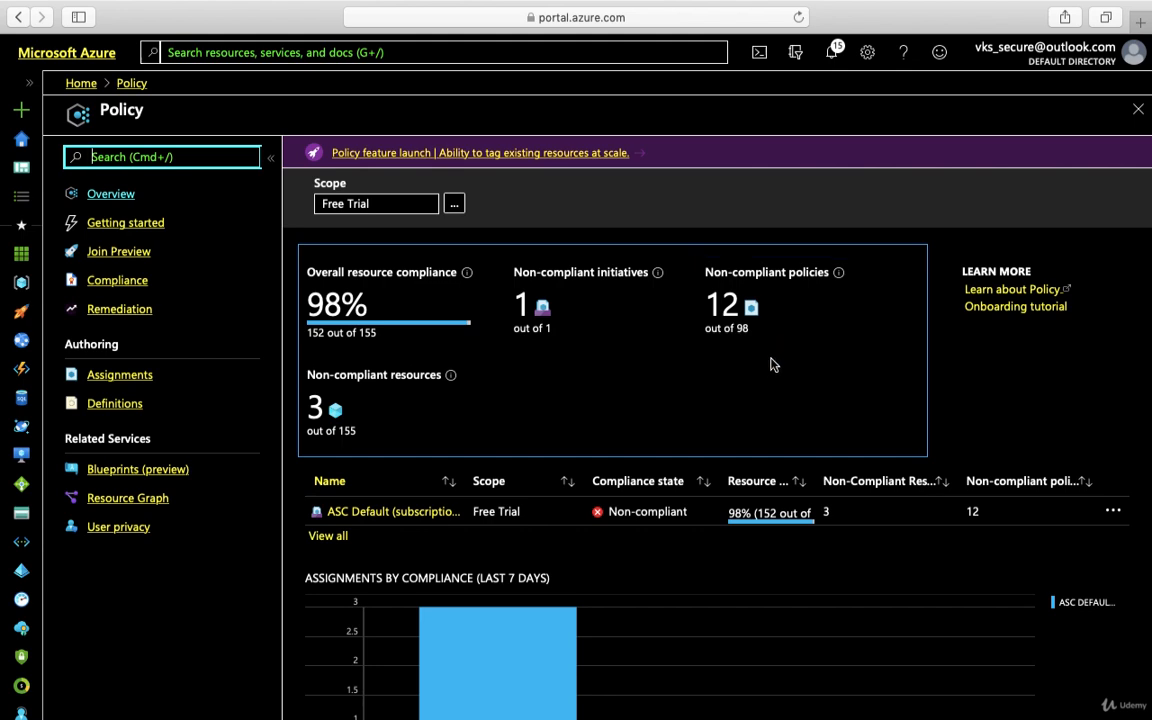
# Step: Open the ASC Default initiative assignment and examine its compliance state and the list of non-compliant policies
pyautogui.scroll(-3, 705, 530)
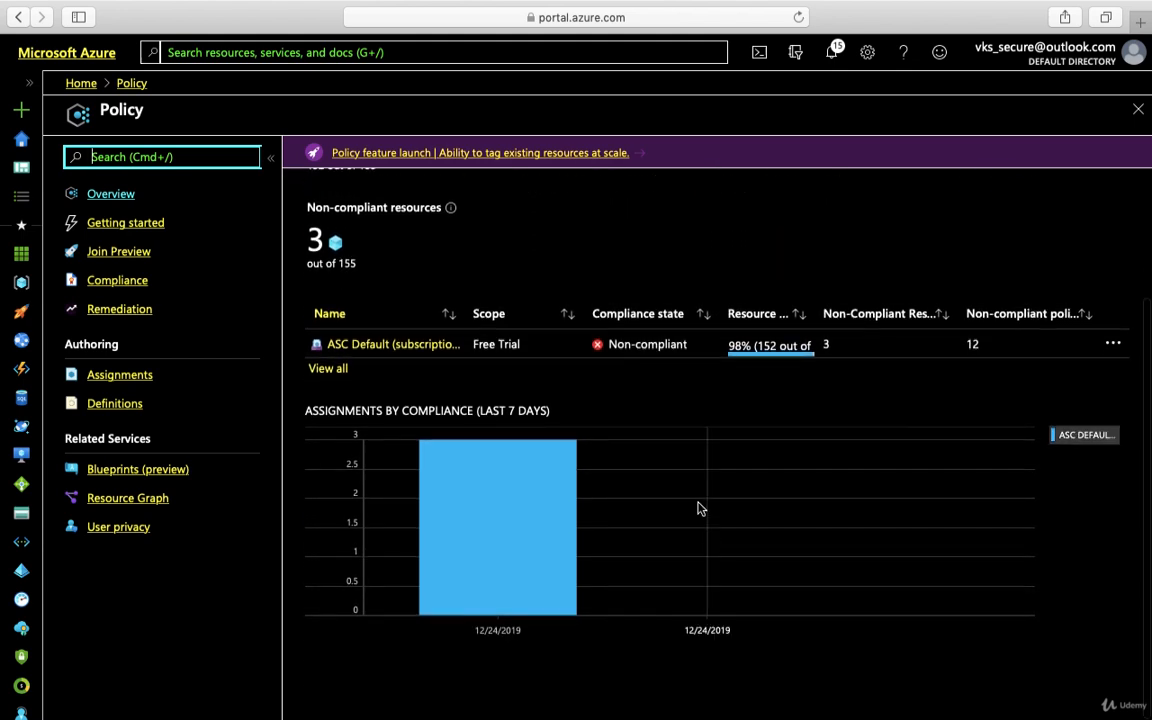
pyautogui.click(647, 344)
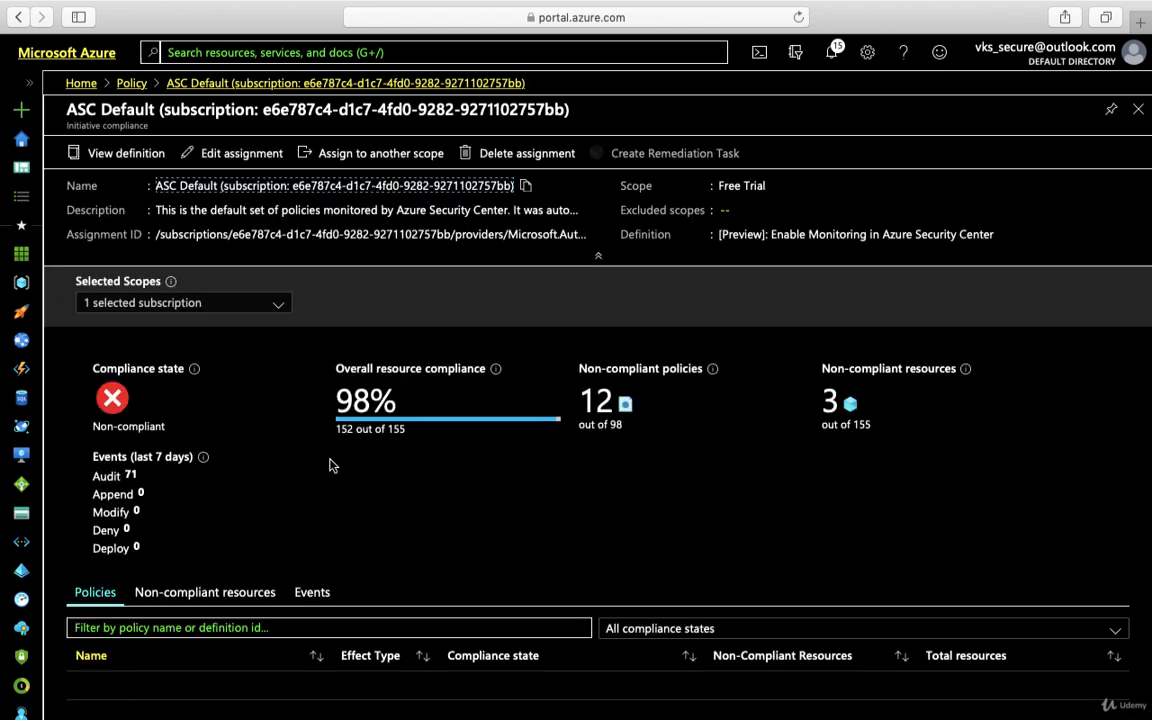
pyautogui.scroll(-2, 330, 465)
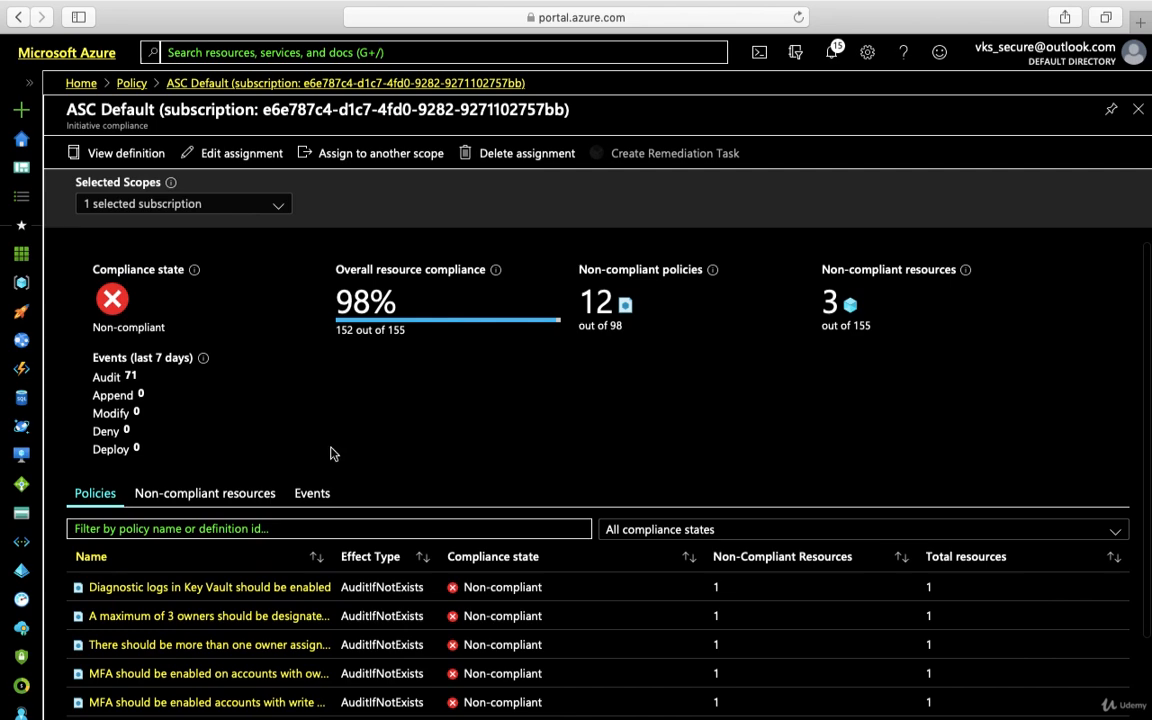
pyautogui.scroll(-3, 387, 588)
pyautogui.scroll(-2, 387, 588)
pyautogui.click(387, 590)
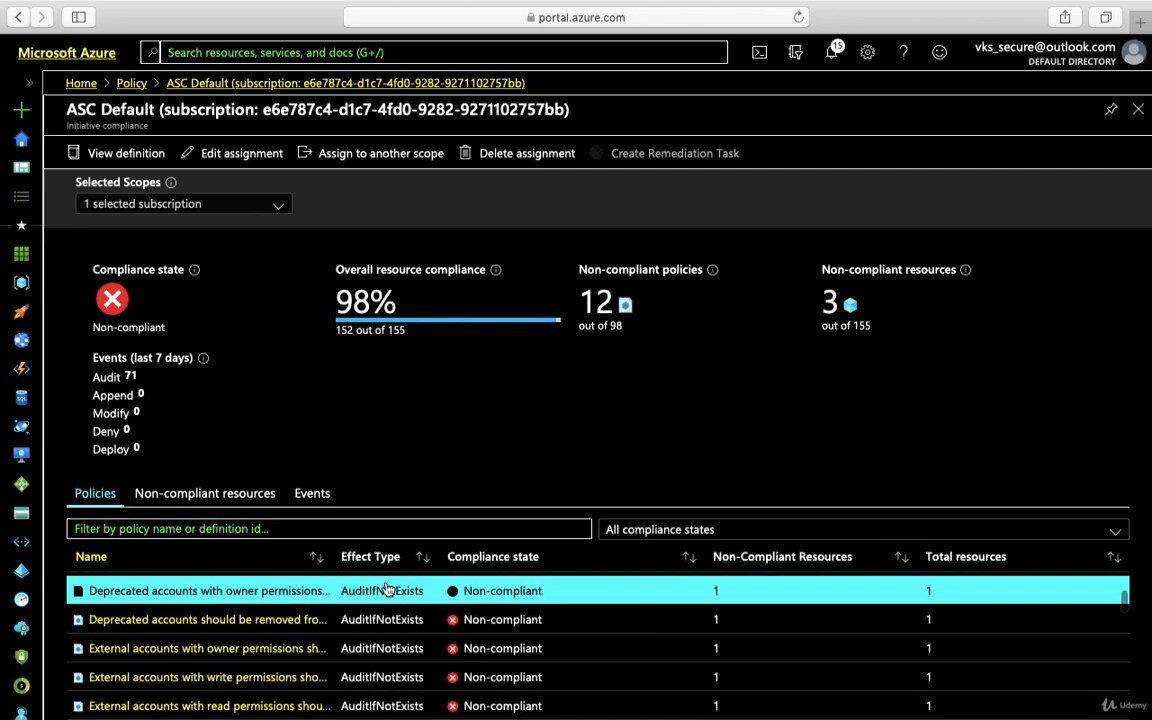
pyautogui.scroll(5, 387, 590)
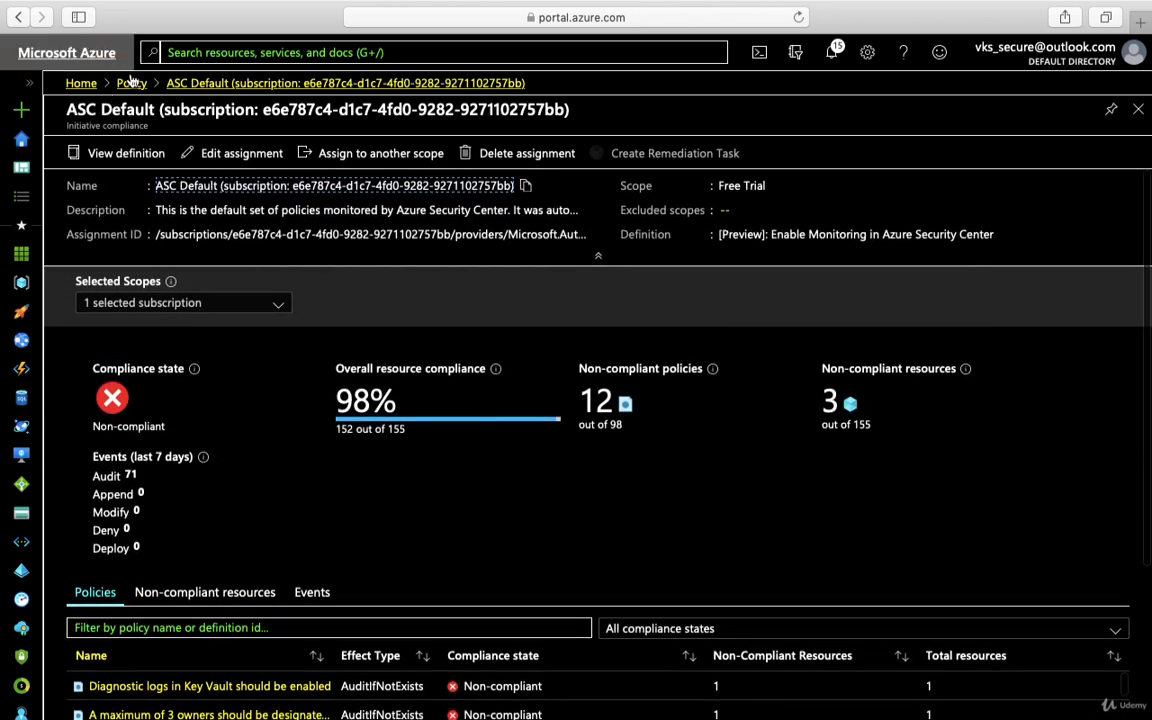
# Step: Return to the Policy overview and start a new policy assignment from the Assignments page
pyautogui.click(132, 84)
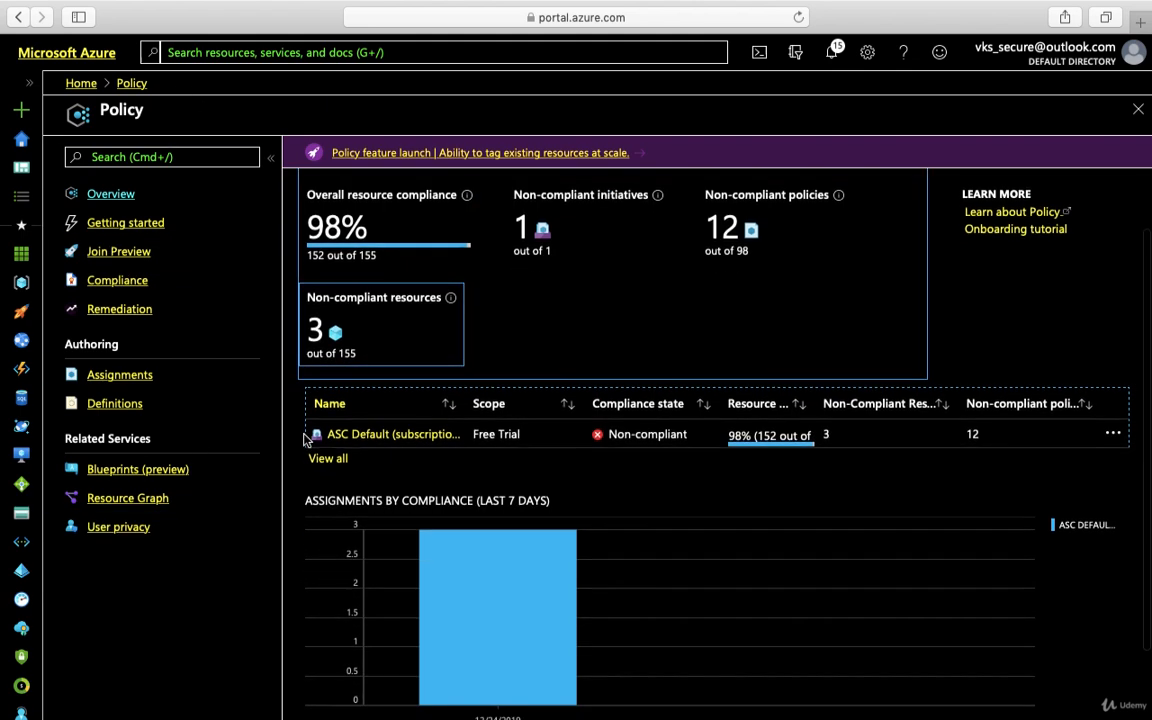
pyautogui.click(120, 376)
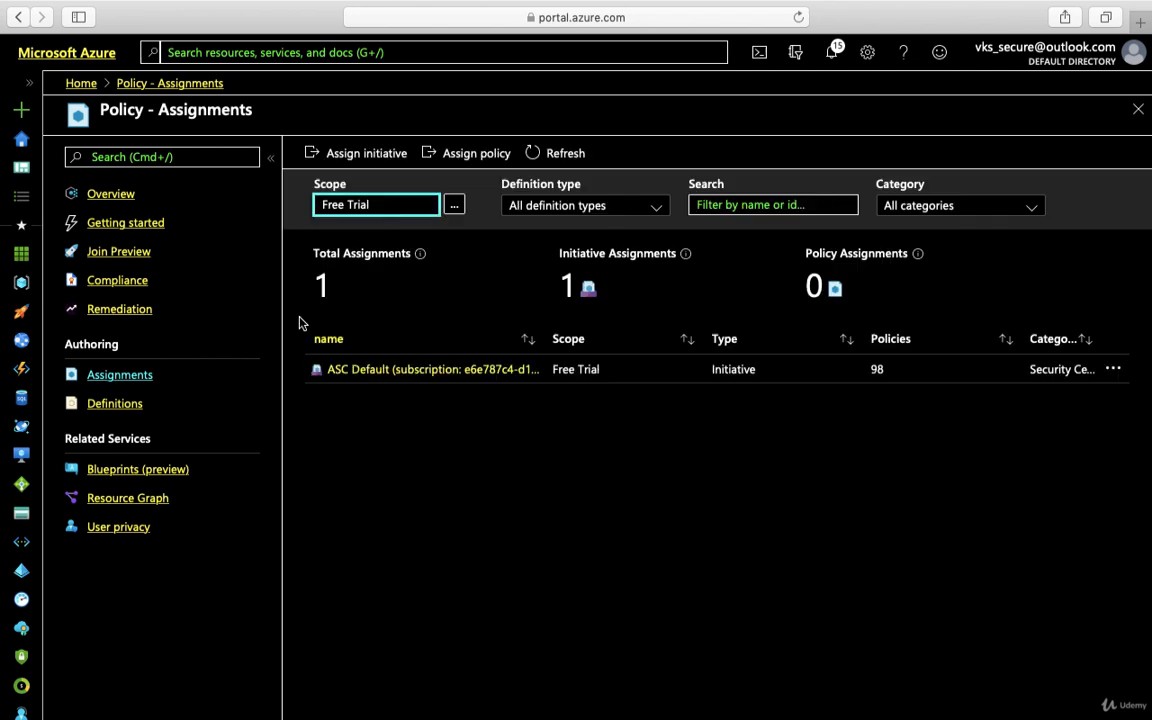
pyautogui.click(477, 155)
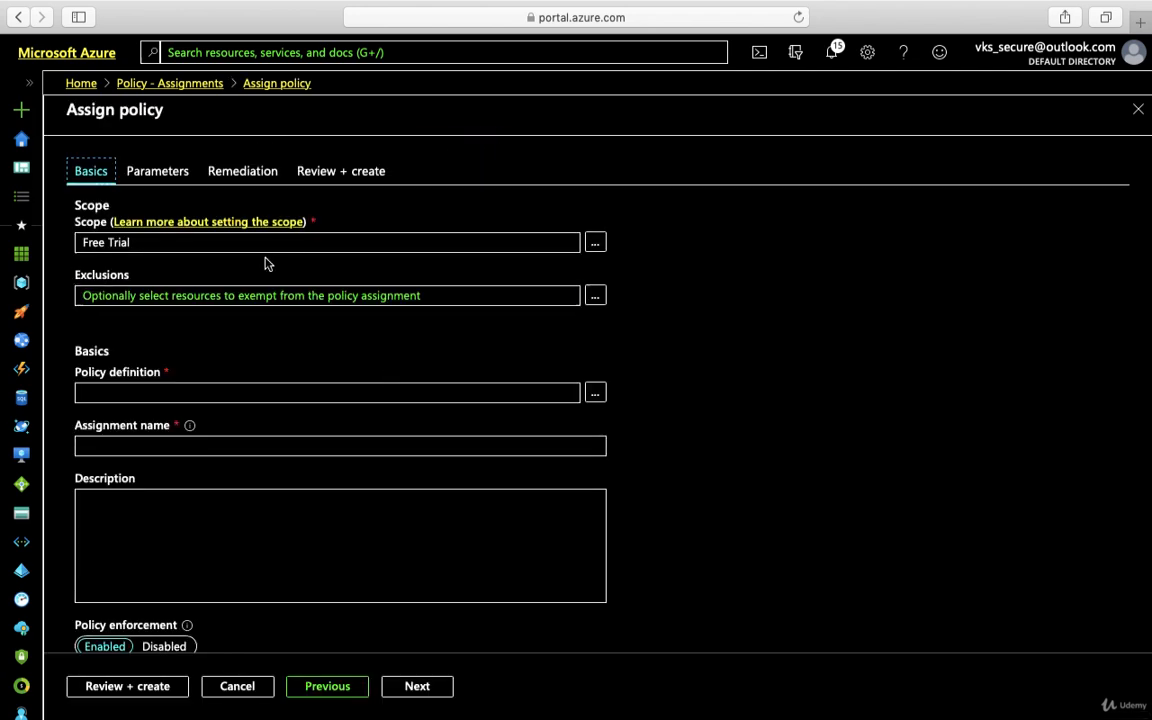
pyautogui.click(180, 252)
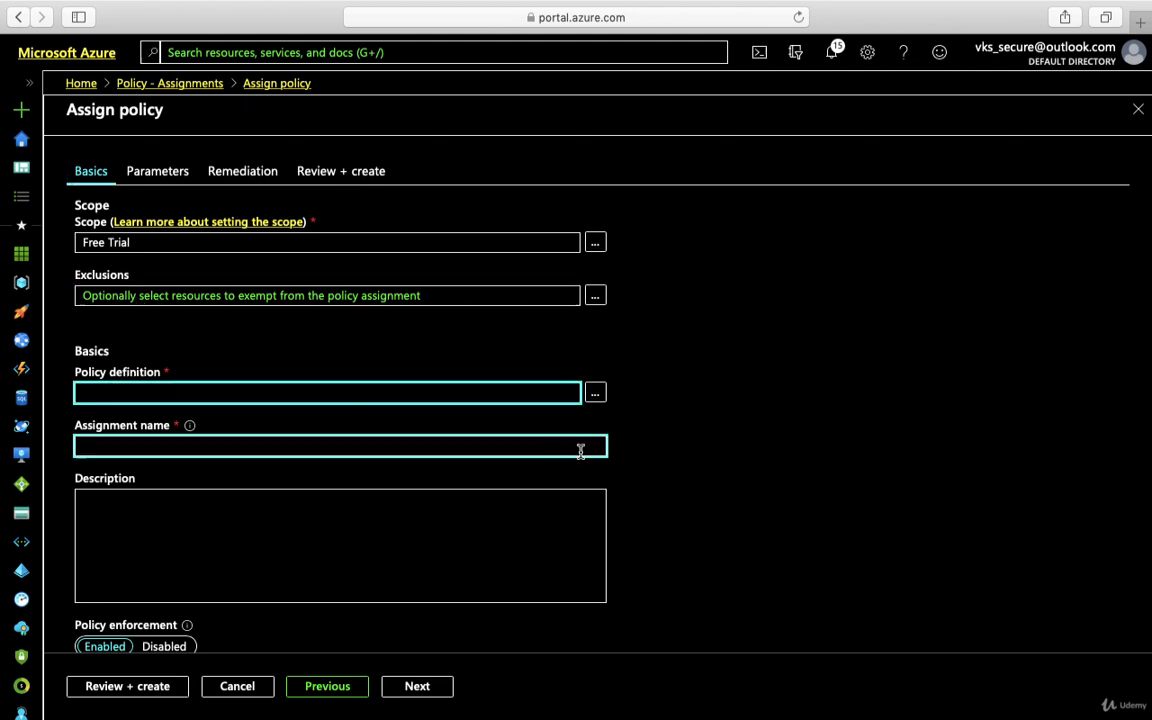
# Step: Open the available policy definitions for the assignment and limit them to the Built-in type
pyautogui.click(596, 398)
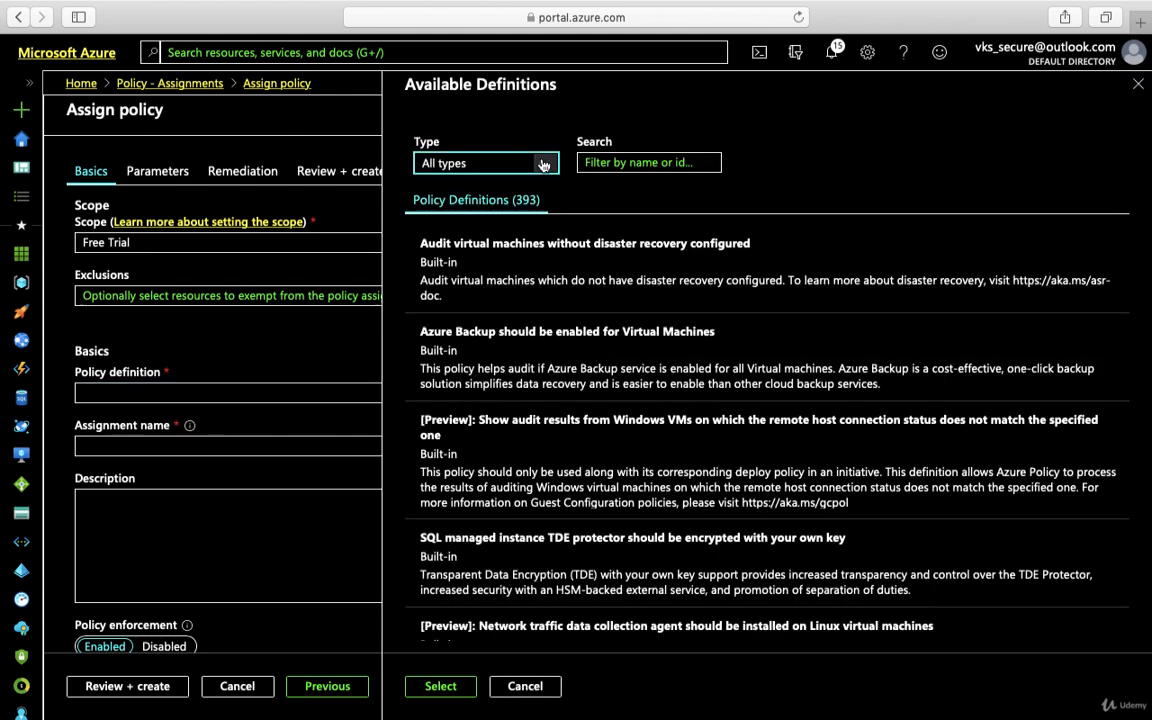
pyautogui.click(543, 165)
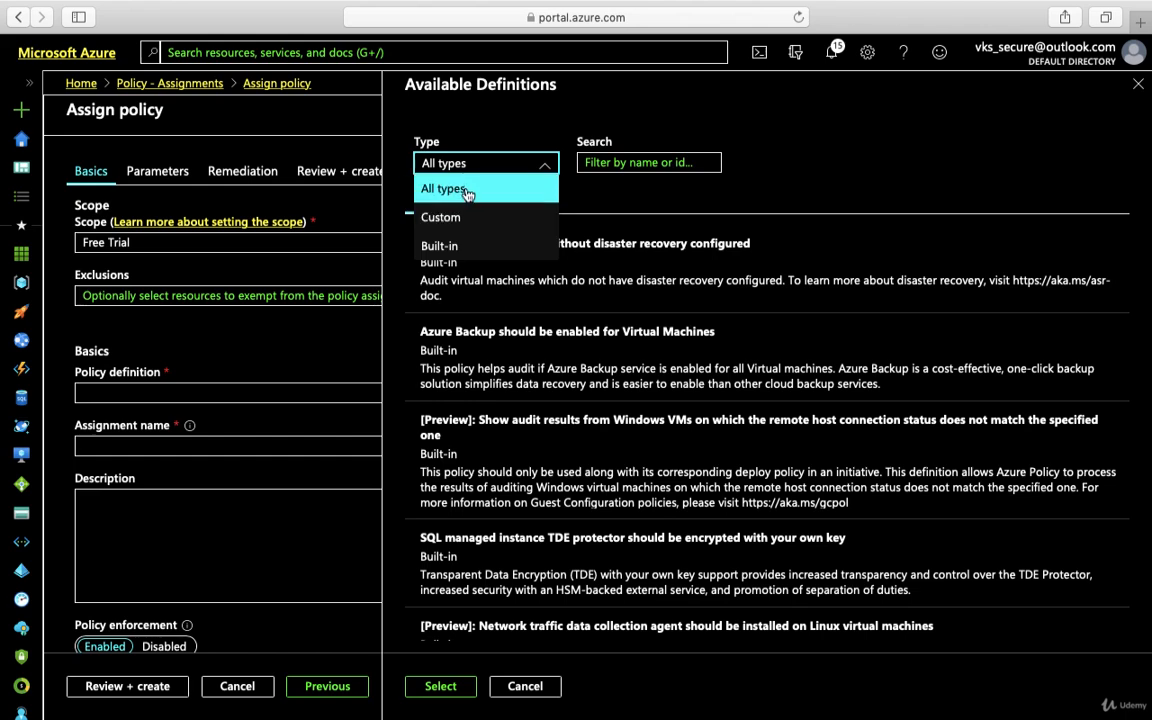
pyautogui.click(458, 247)
pyautogui.click(675, 330)
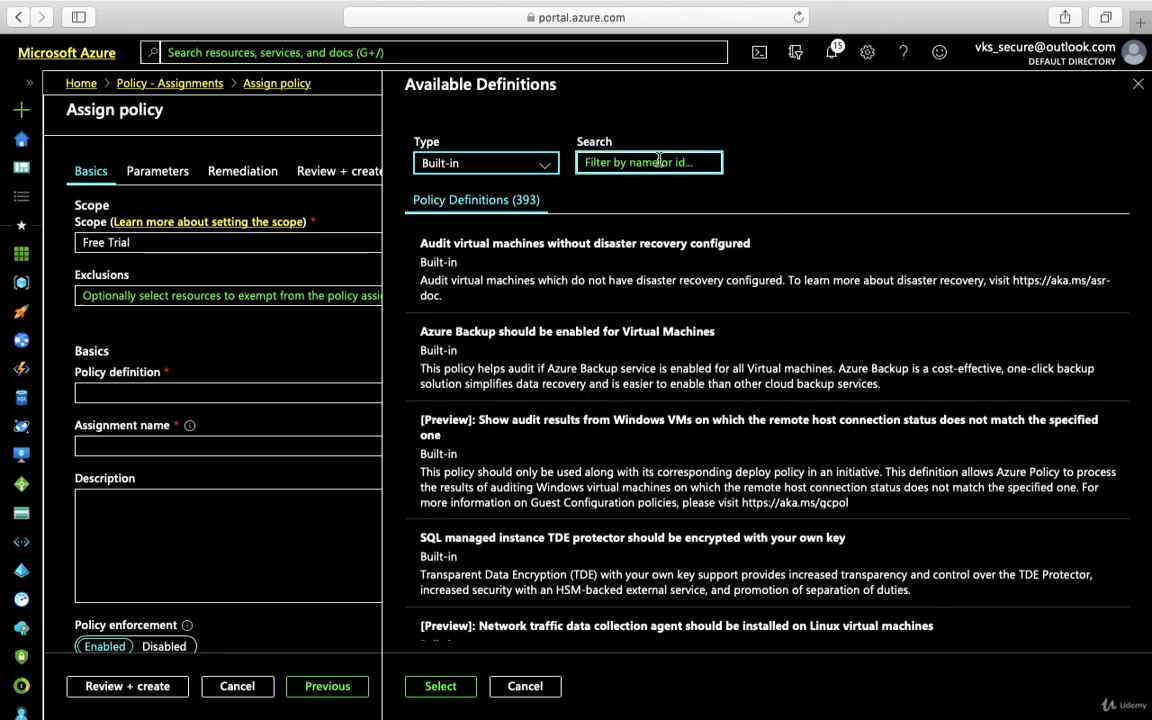
# Step: Search the built-in policy definitions for "network security"
pyautogui.click(648, 160)
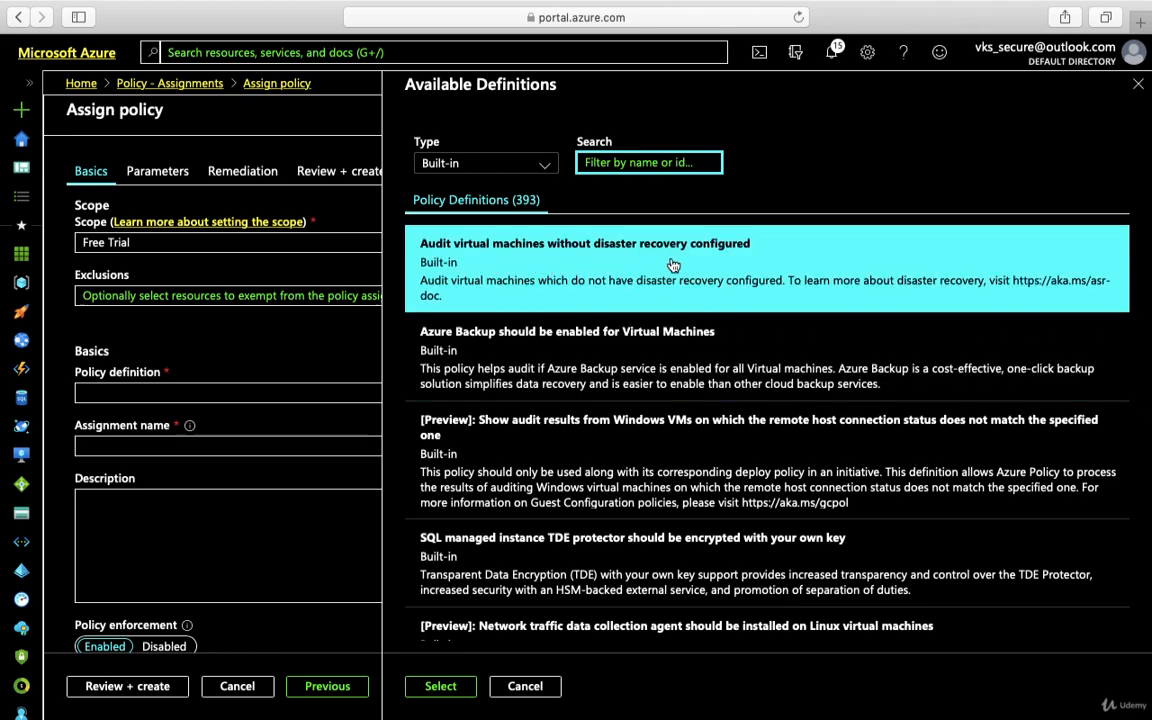
pyautogui.scroll(-1, 646, 447)
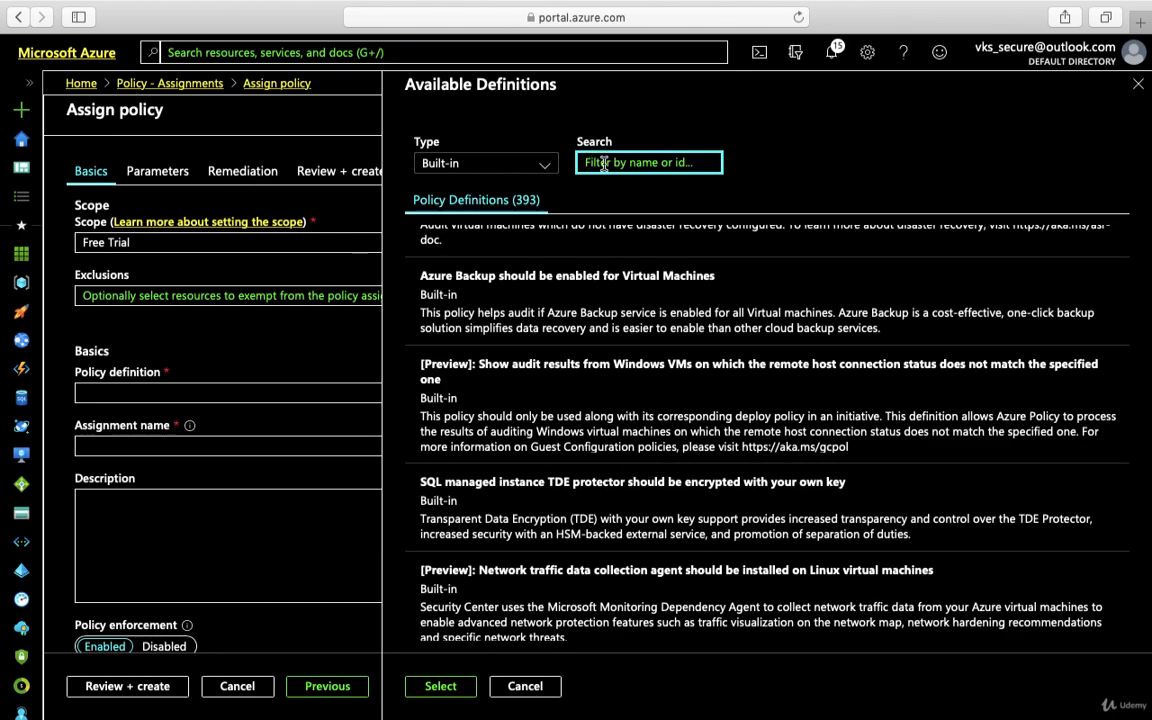
pyautogui.write('networ')
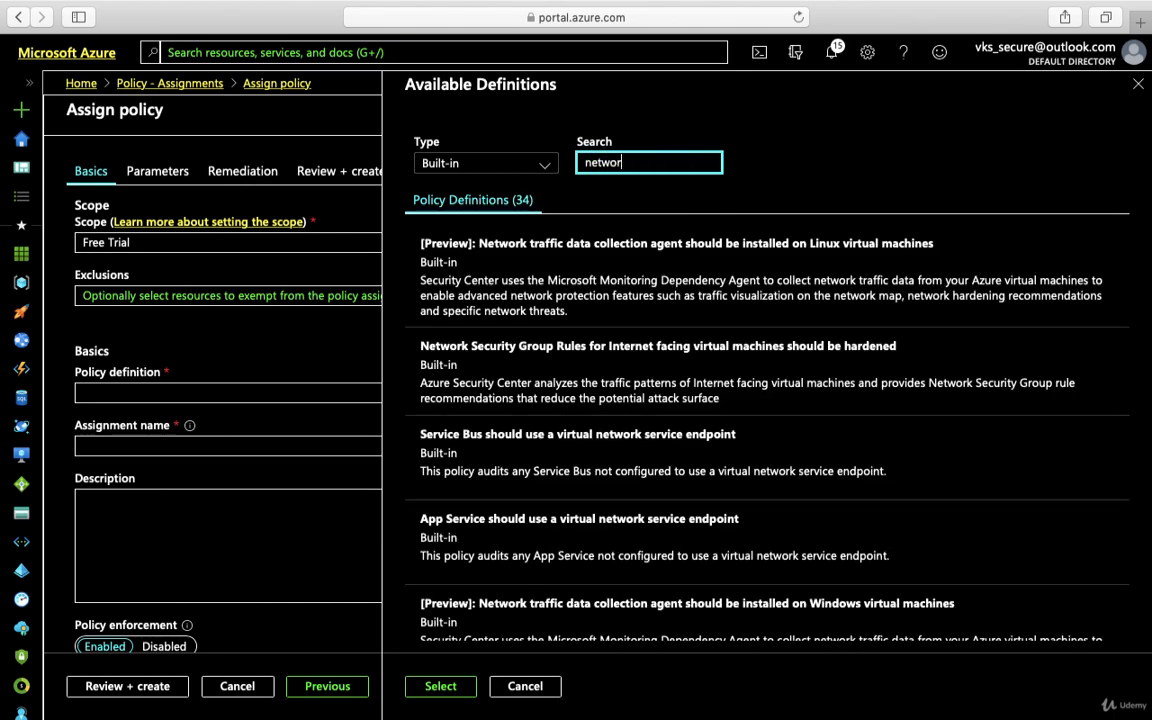
pyautogui.write('k security')
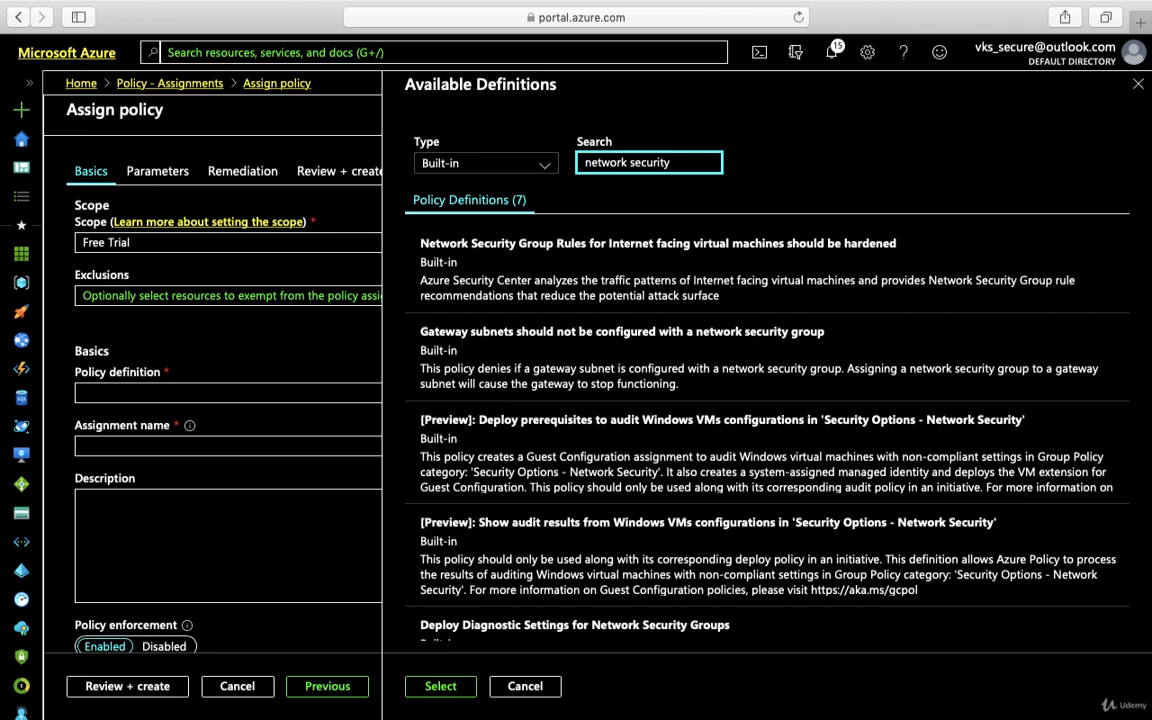
# Step: Examine the network security definitions, including gateway subnets, diagnostic settings and the association of subnets and virtual machines with a Network Security Group
pyautogui.click(512, 243)
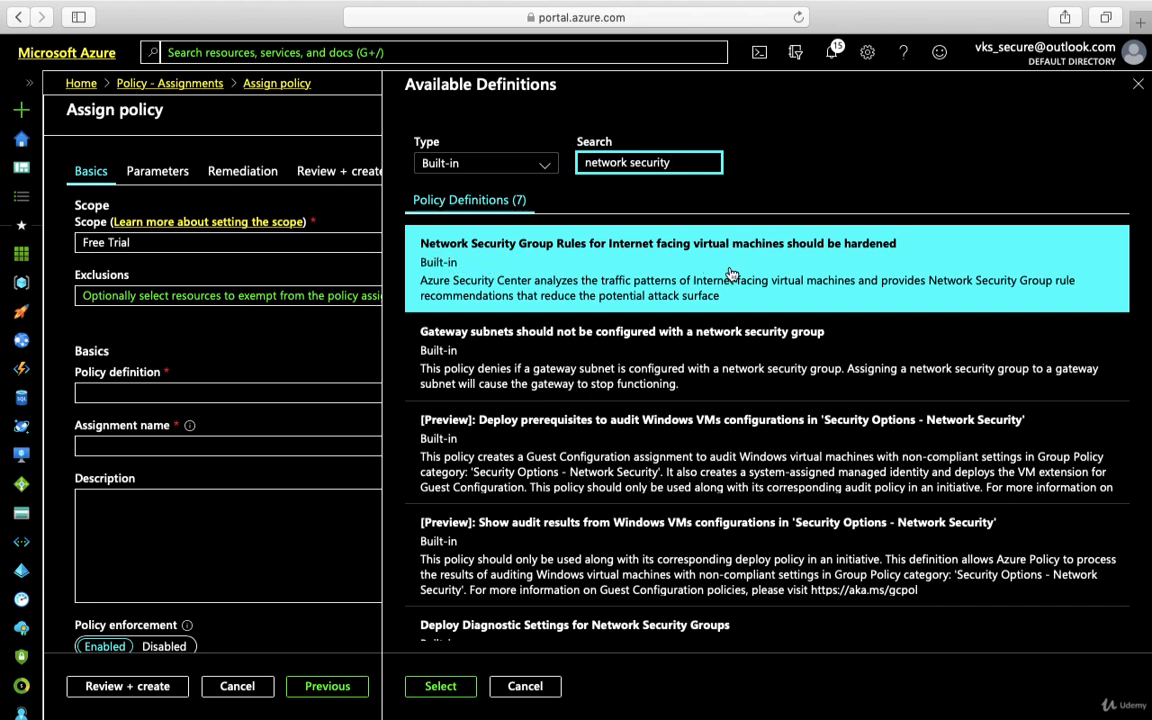
pyautogui.click(680, 338)
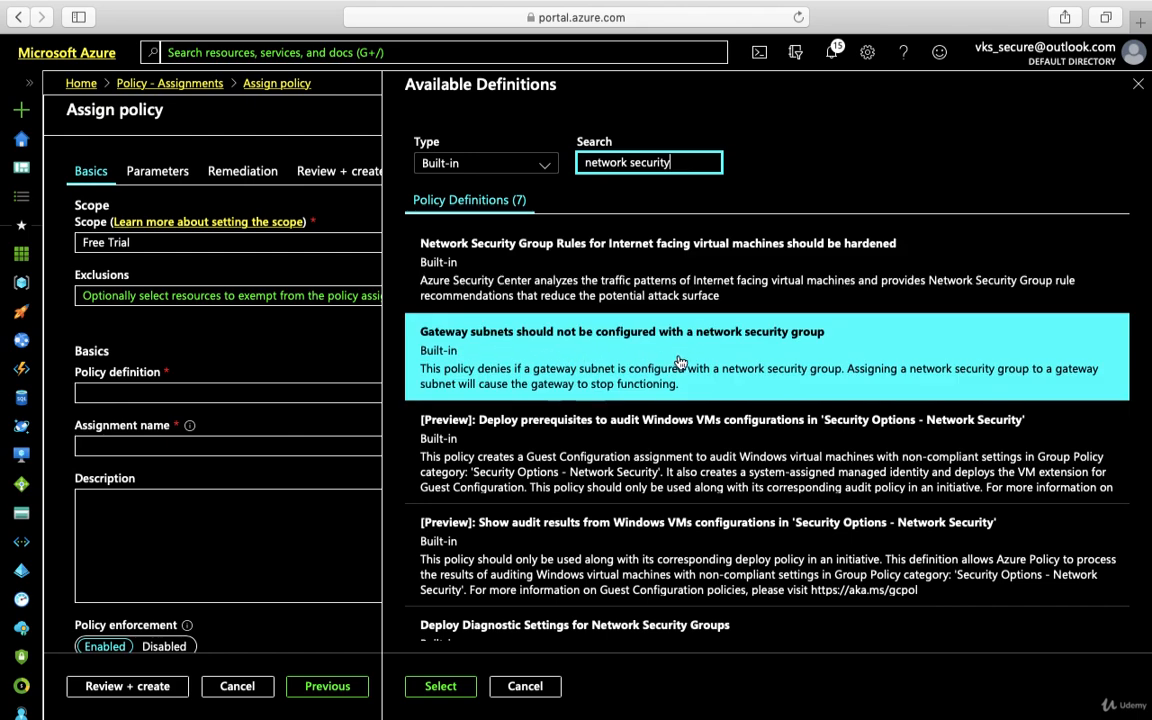
pyautogui.click(575, 445)
pyautogui.click(552, 540)
pyautogui.scroll(-1, 549, 555)
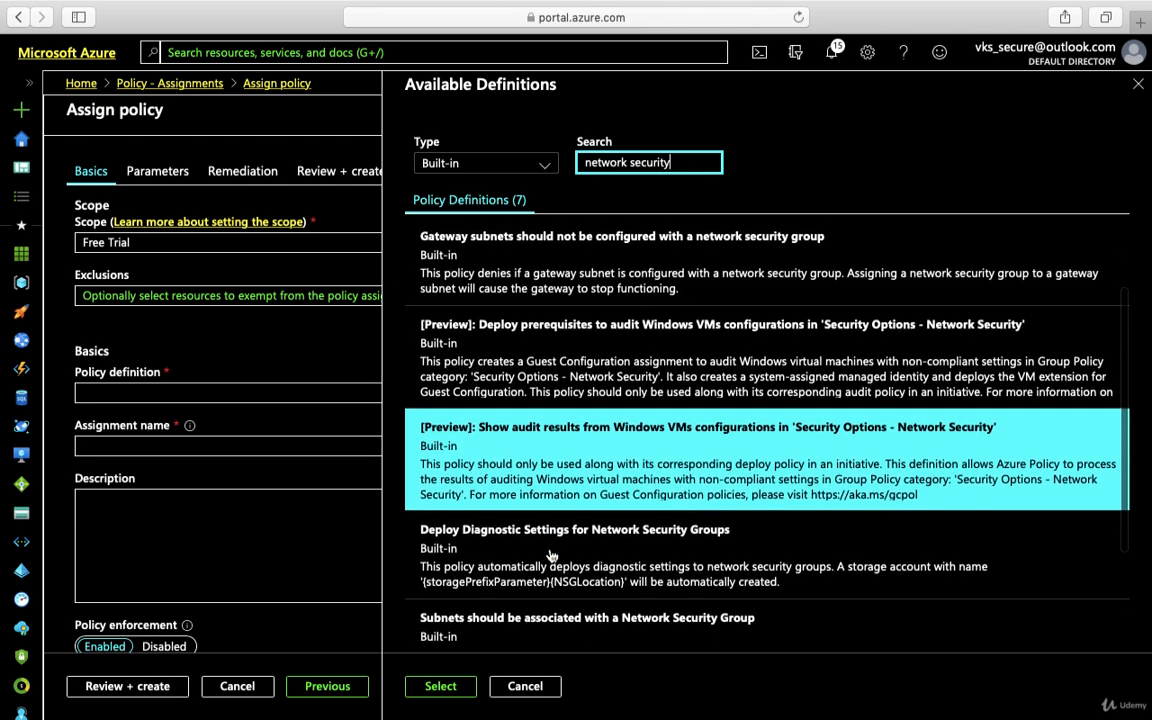
pyautogui.click(549, 555)
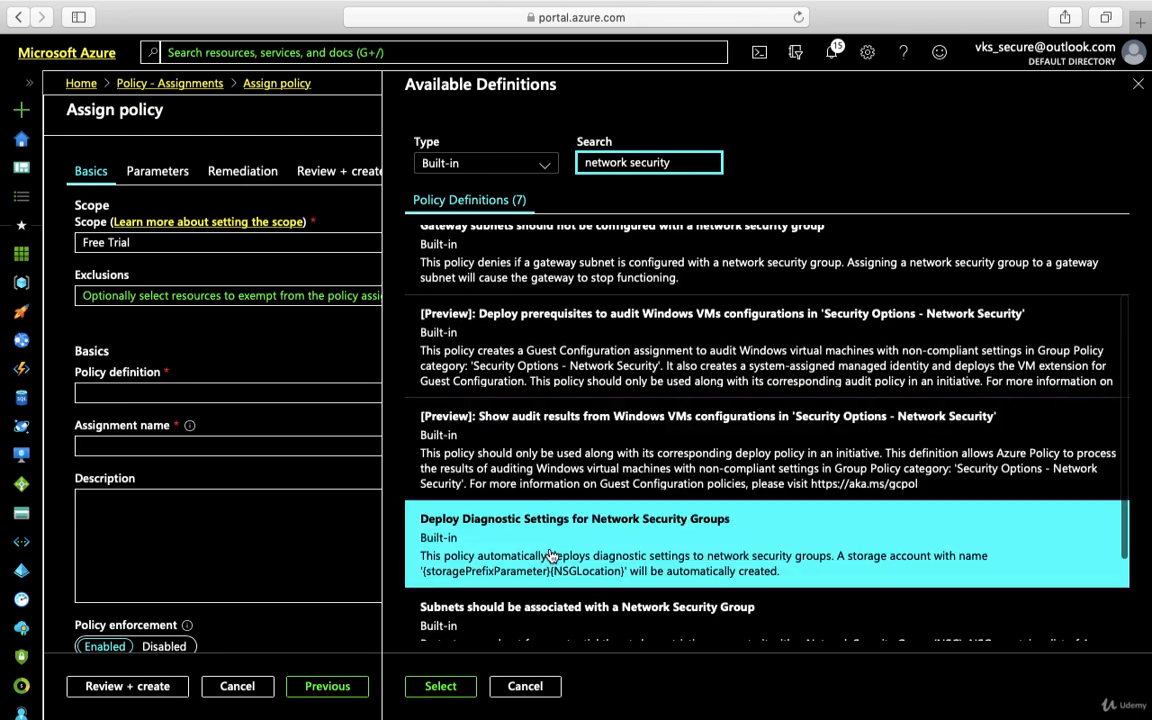
pyautogui.scroll(-1, 650, 550)
pyautogui.click(573, 533)
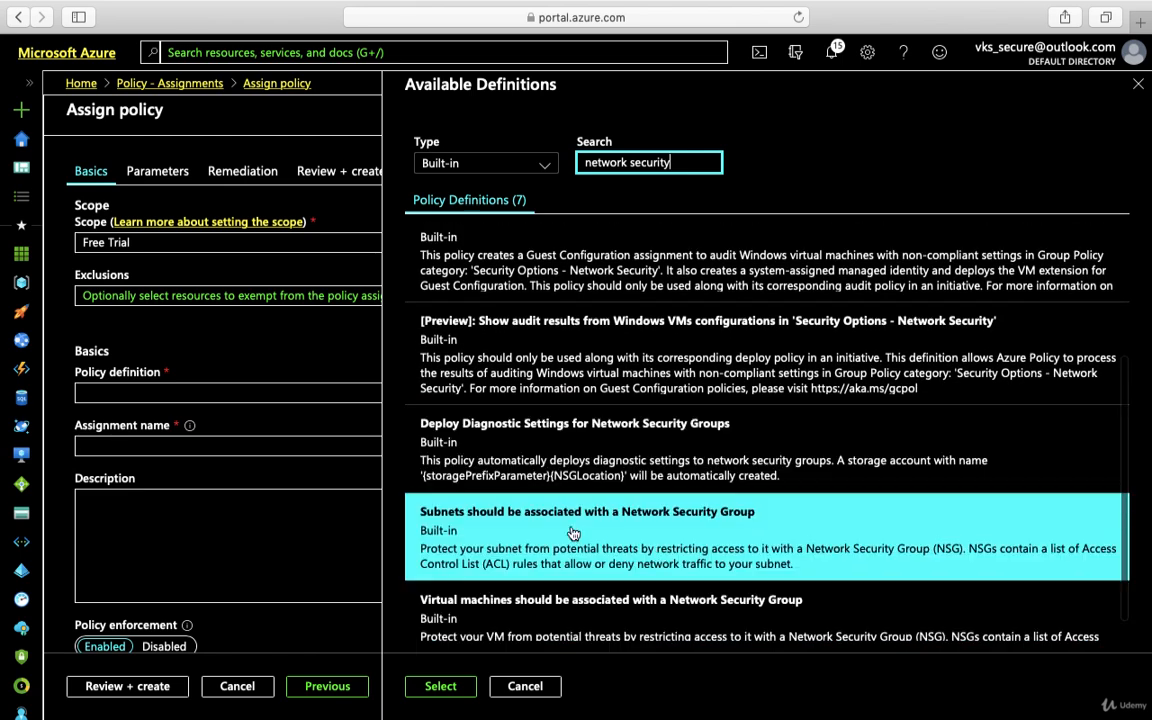
pyautogui.click(520, 466)
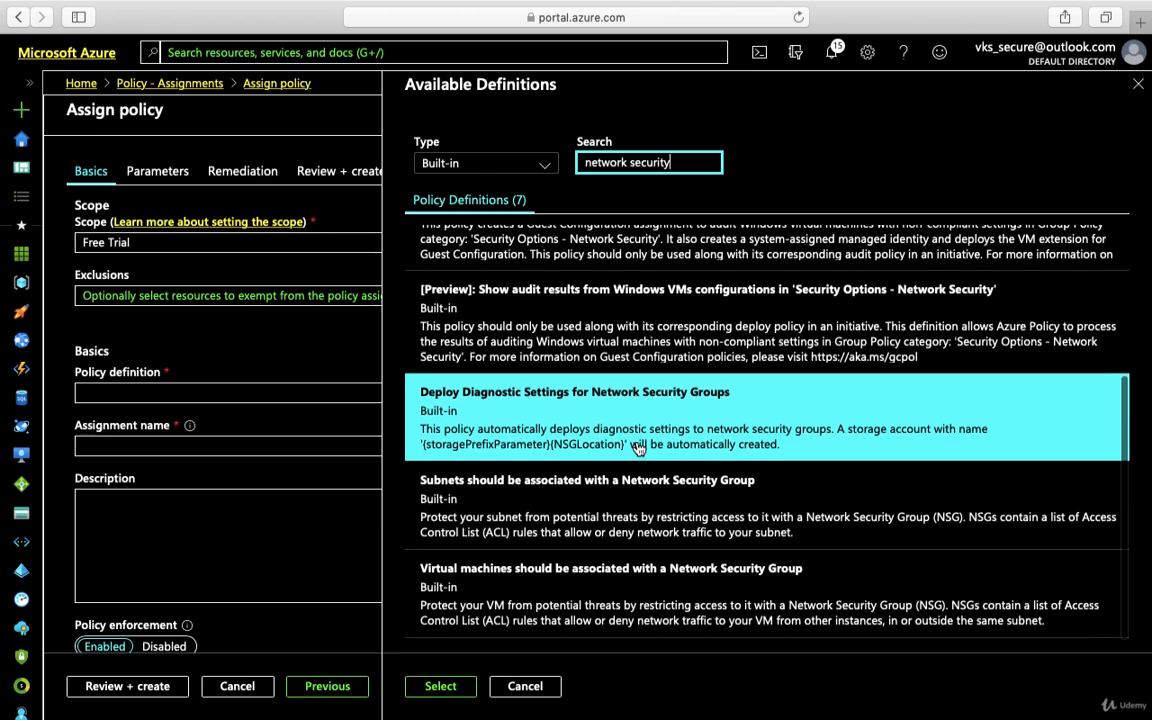
pyautogui.click(613, 507)
pyautogui.click(623, 415)
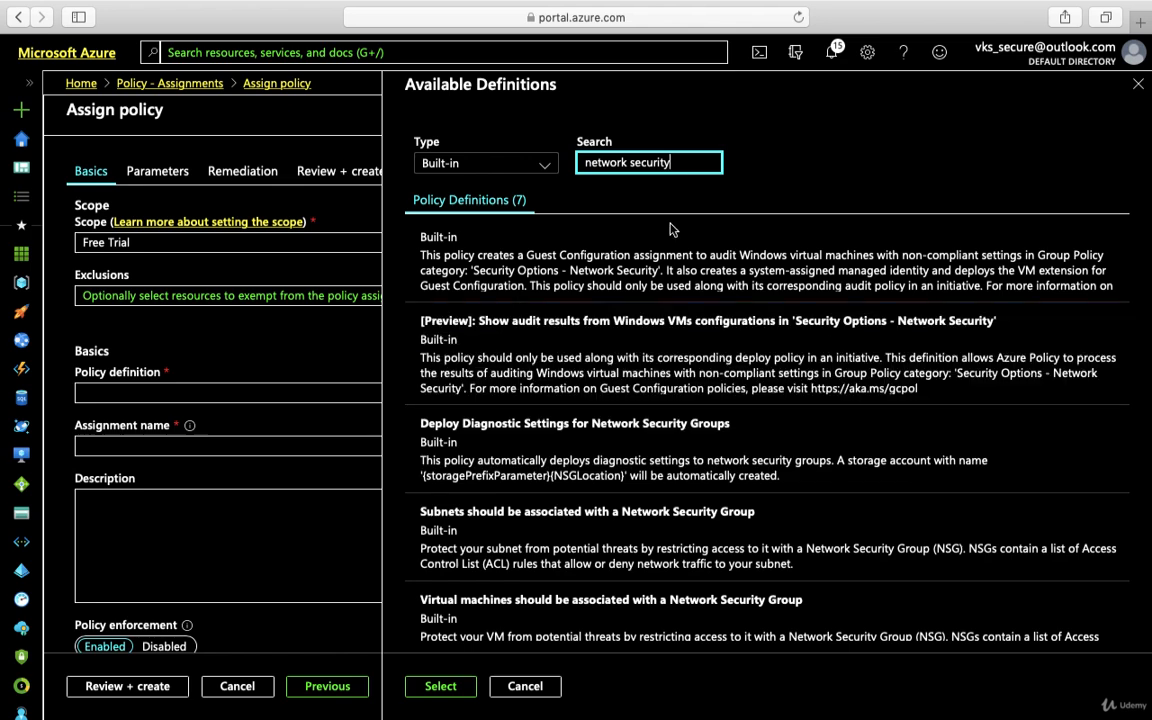
# Step: Search the built-in definitions for "SQL" and browse the matches, and replace the search with "rbac"
pyautogui.moveTo(679, 162); pyautogui.dragTo(573, 166)
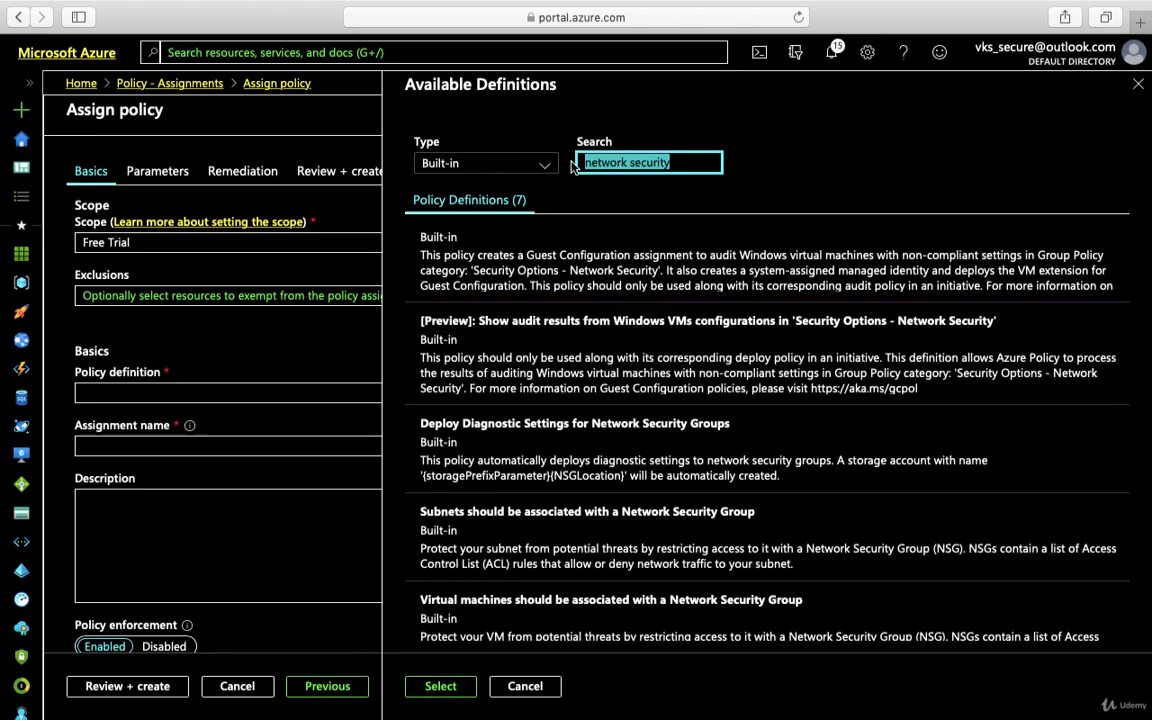
pyautogui.write('SQL')
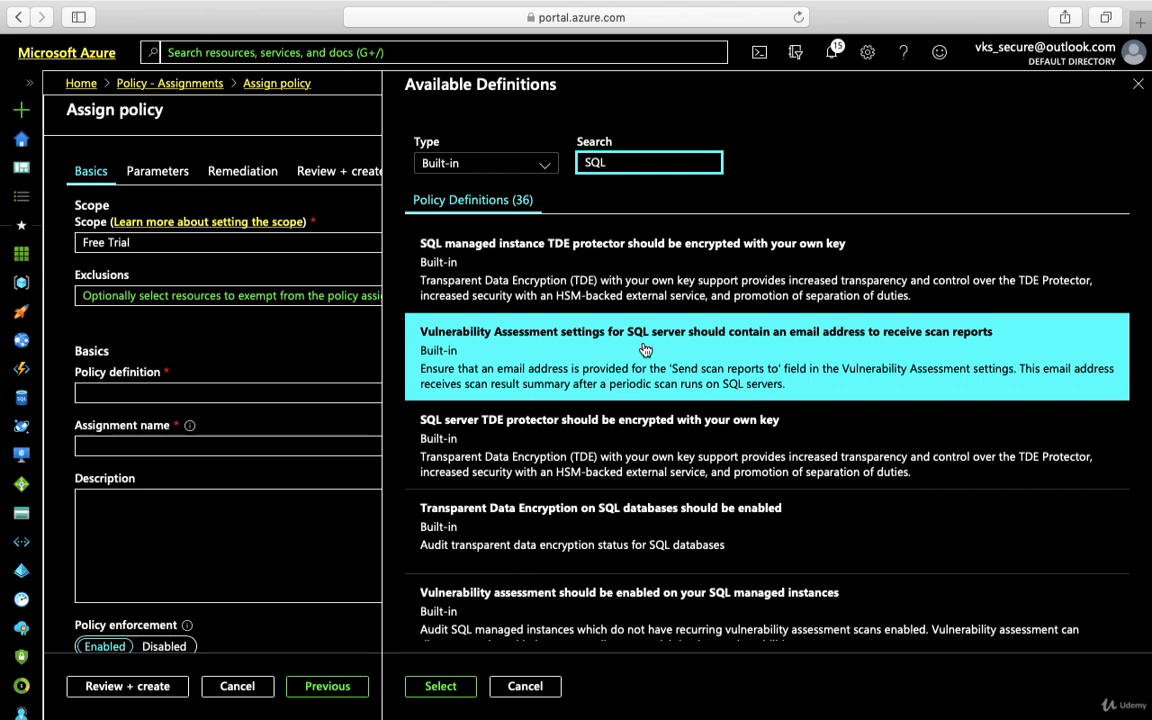
pyautogui.scroll(-1, 535, 505)
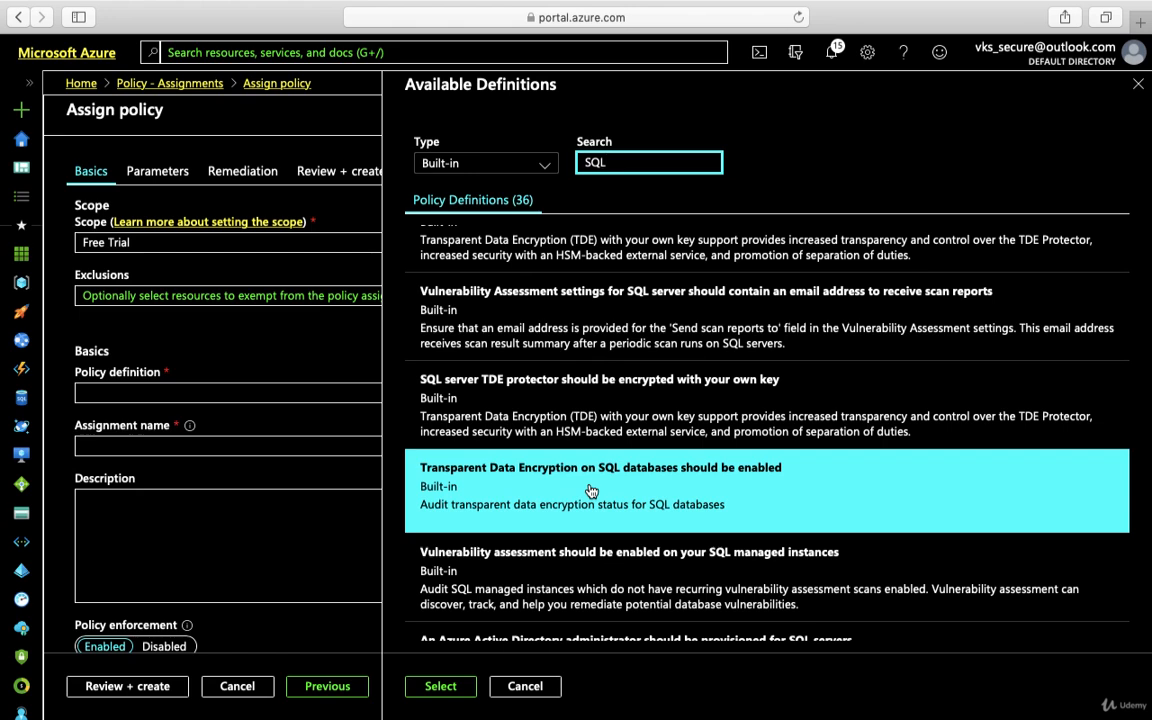
pyautogui.scroll(-5, 591, 490)
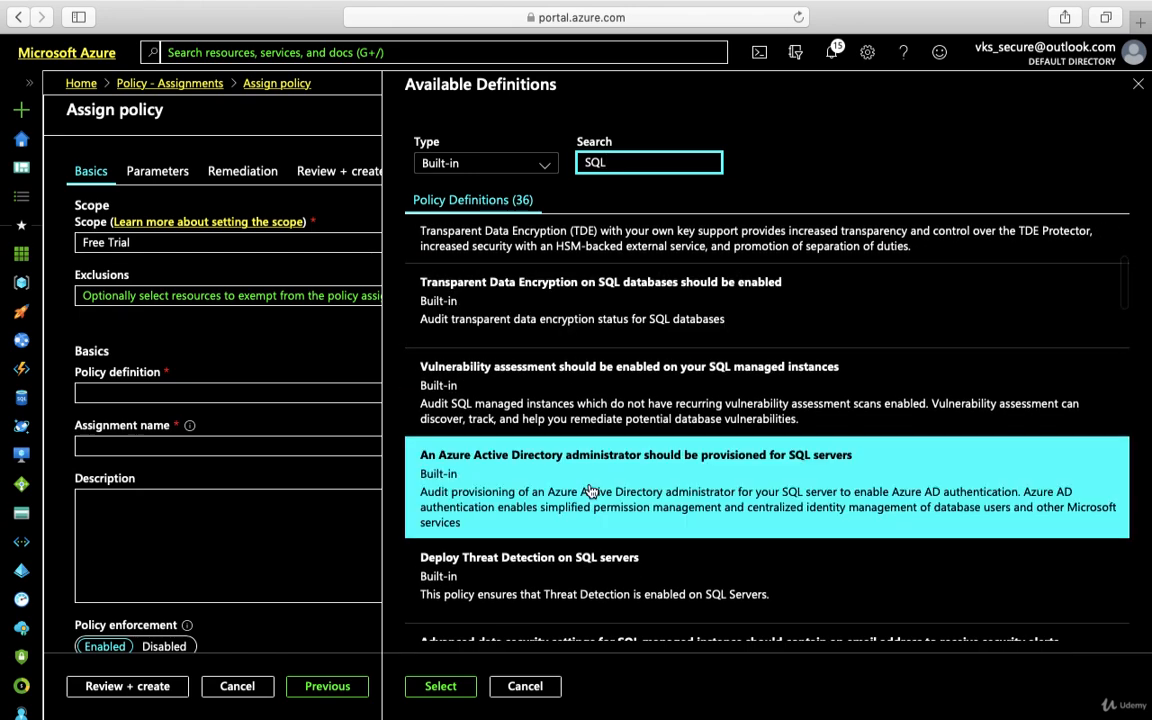
pyautogui.moveTo(625, 162); pyautogui.dragTo(563, 162)
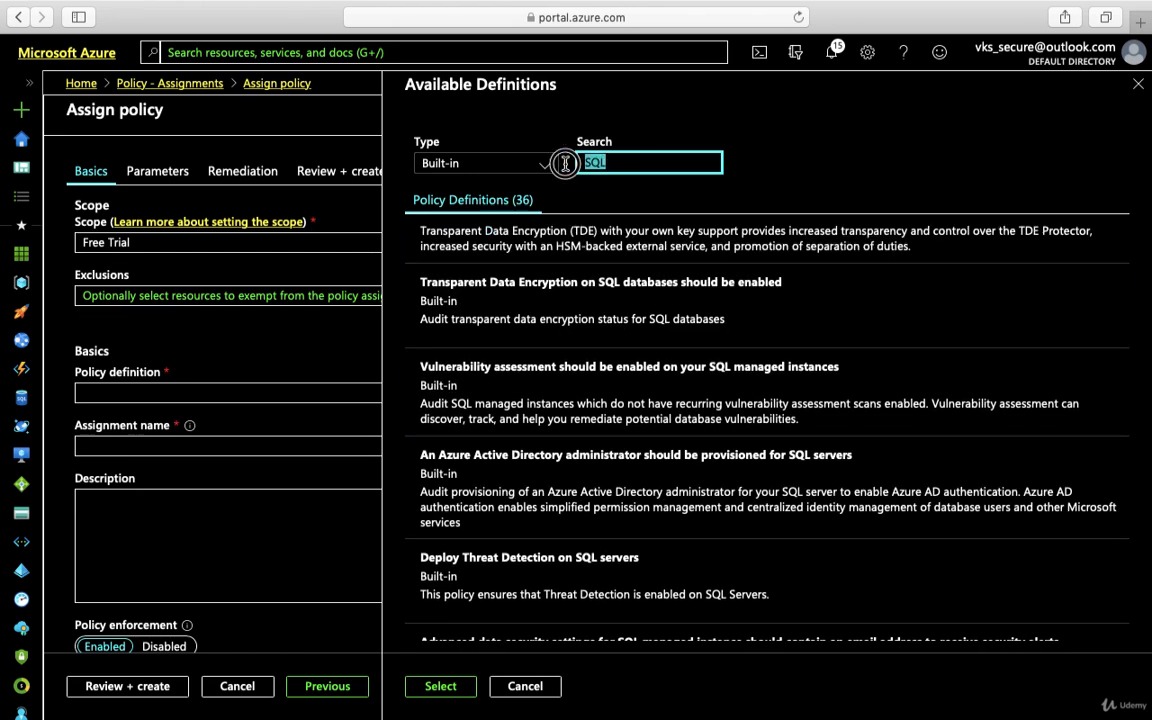
pyautogui.write('rbac')
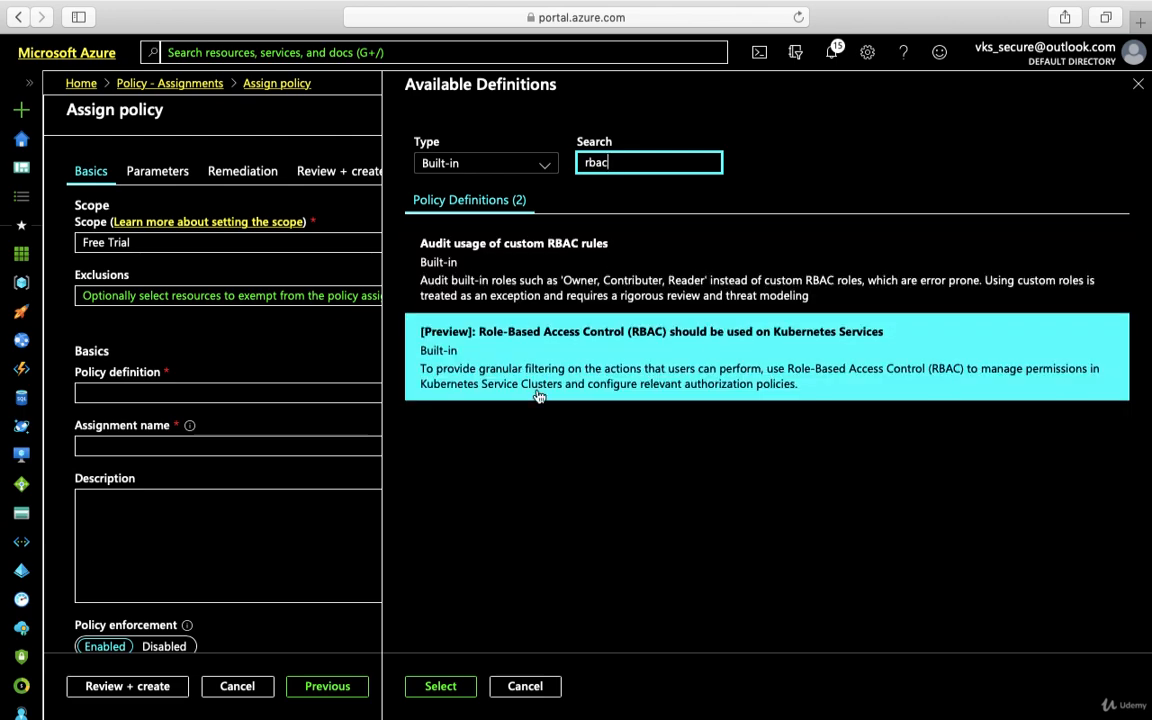
# Step: Search the built-in definitions for "location" and choose "Allowed locations for resource groups" as the assignment's policy definition
pyautogui.press('BackSpace')
pyautogui.press('BackSpace')
pyautogui.press('BackSpace')
pyautogui.press('BackSpace')
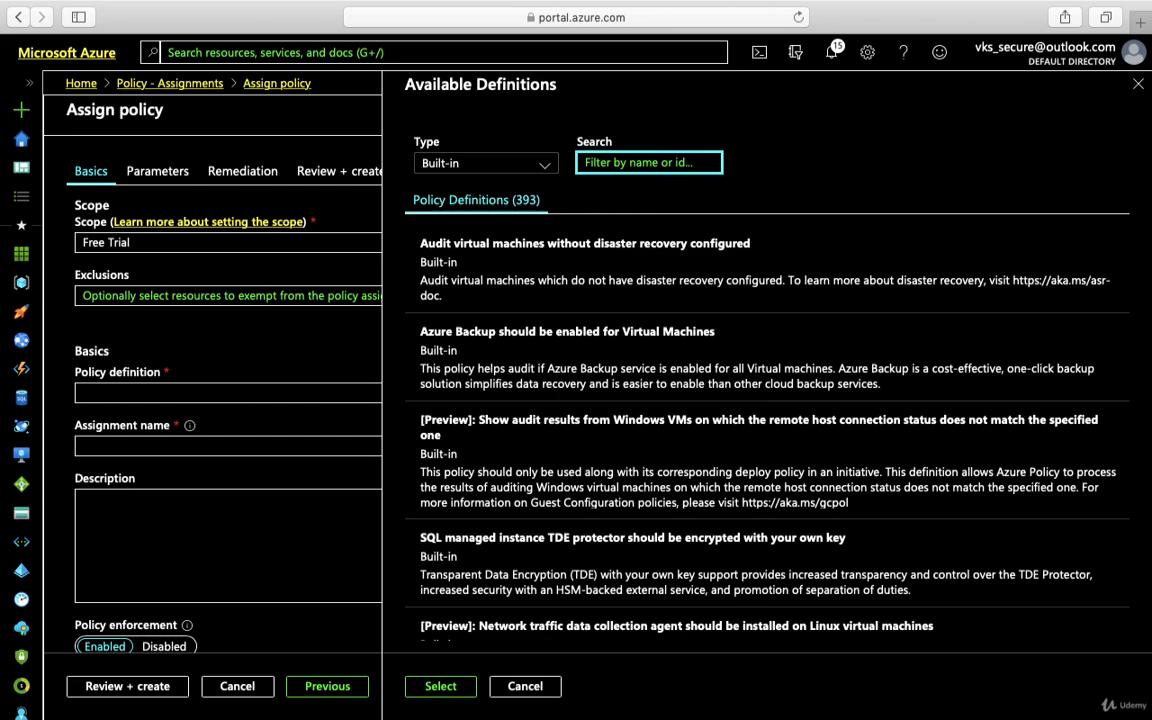
pyautogui.write('location')
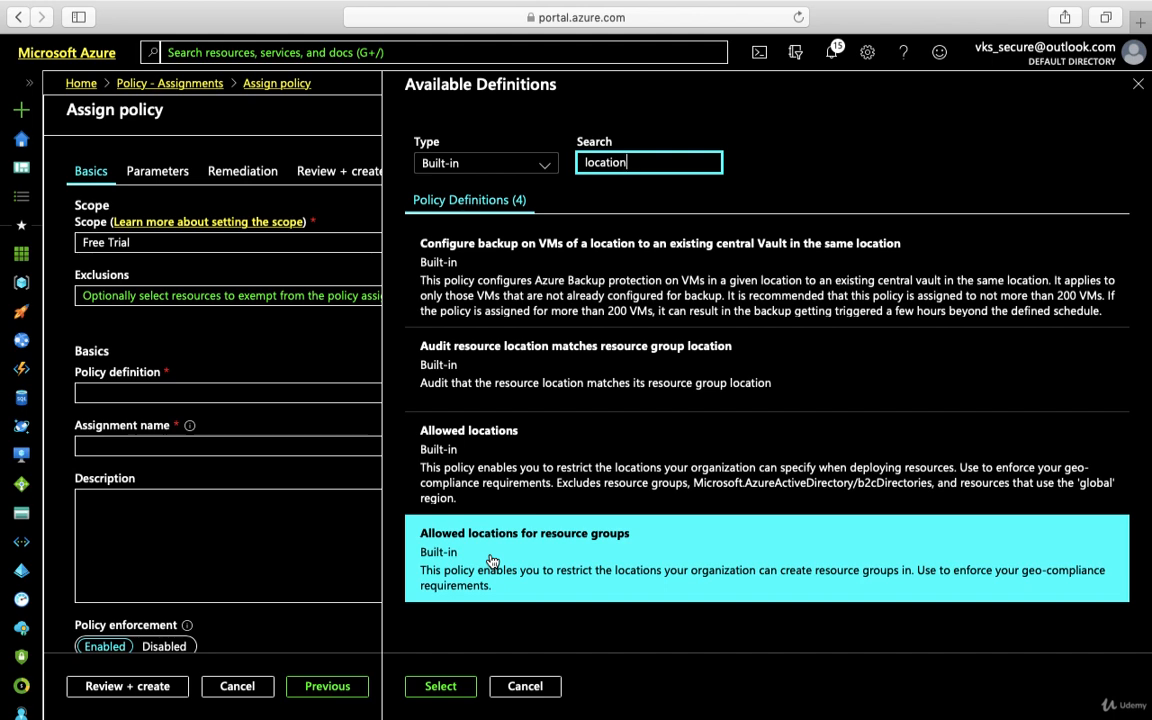
pyautogui.click(561, 555)
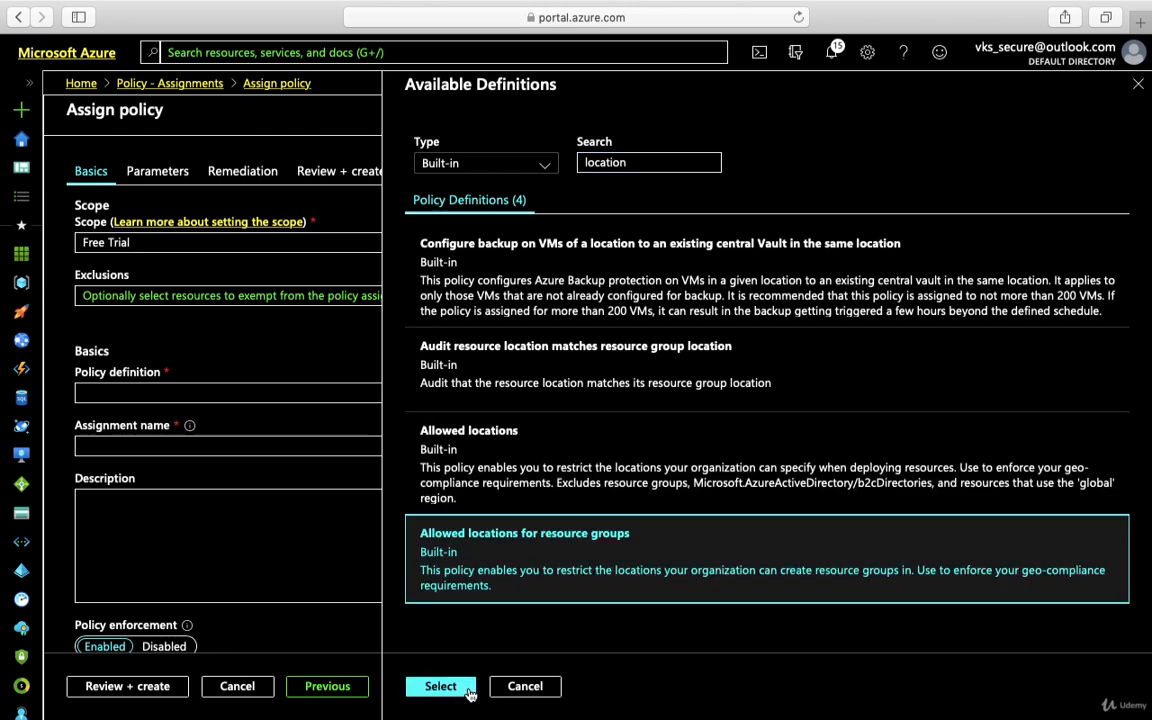
pyautogui.click(440, 686)
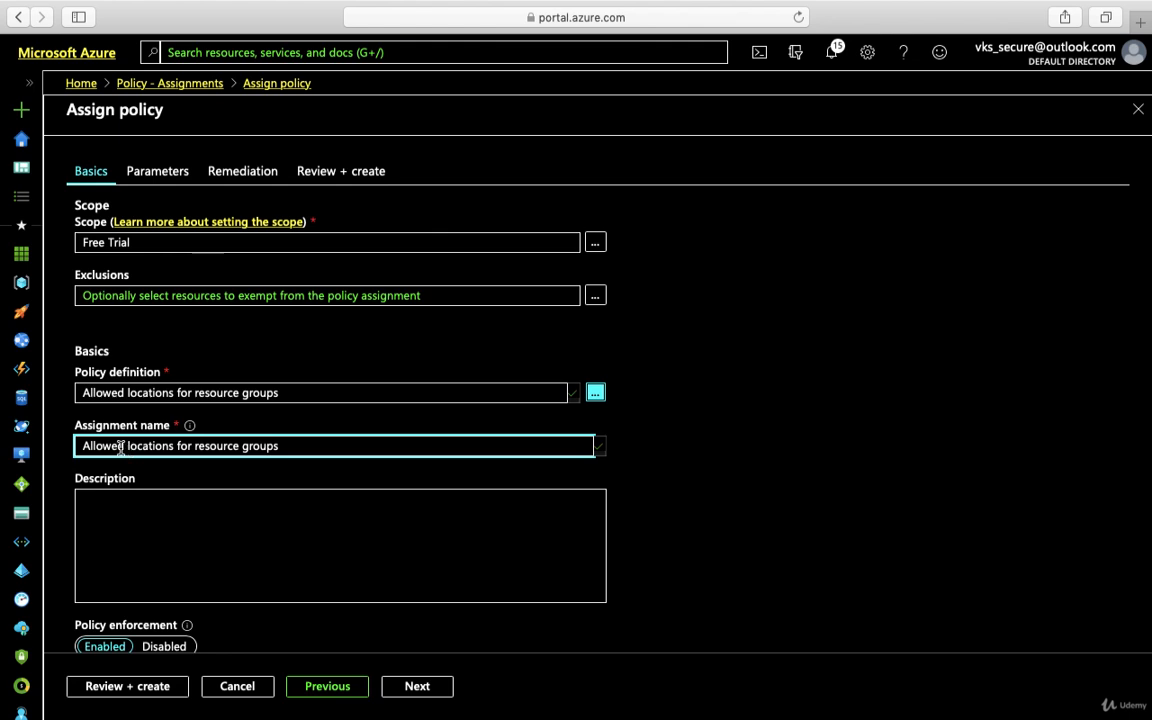
# Step: Keep the basic settings of the assignment and set its allowed locations parameter to Central India
pyautogui.scroll(-3, 283, 597)
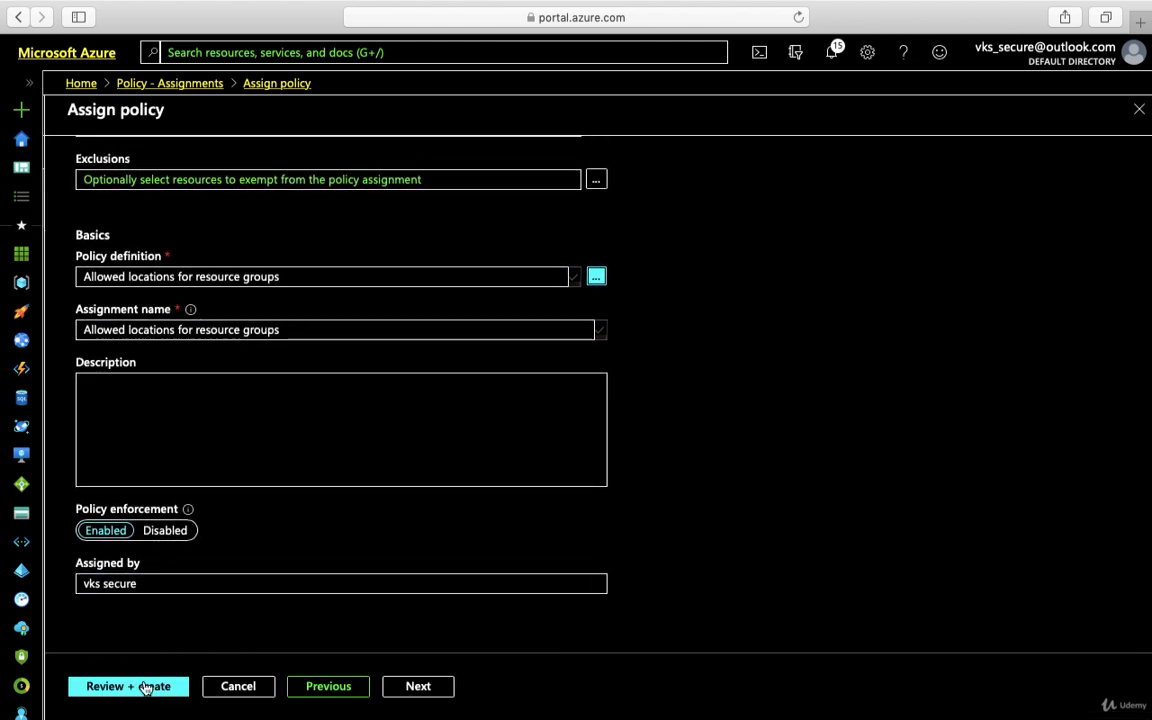
pyautogui.click(408, 690)
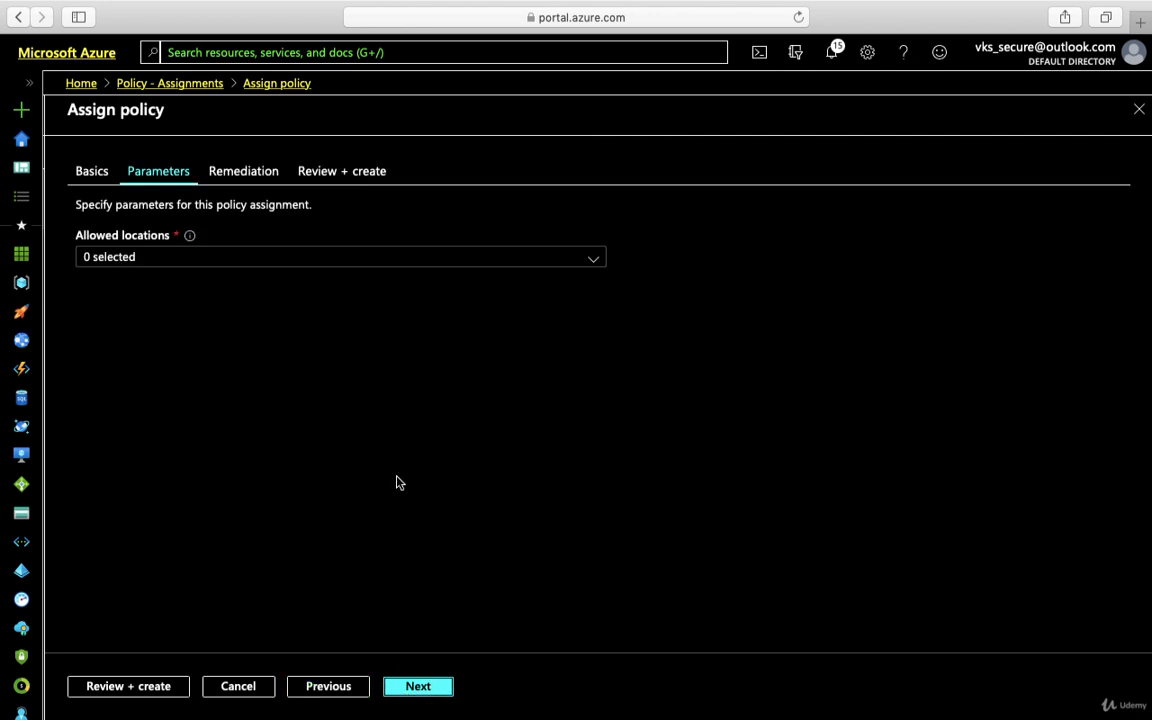
pyautogui.click(196, 258)
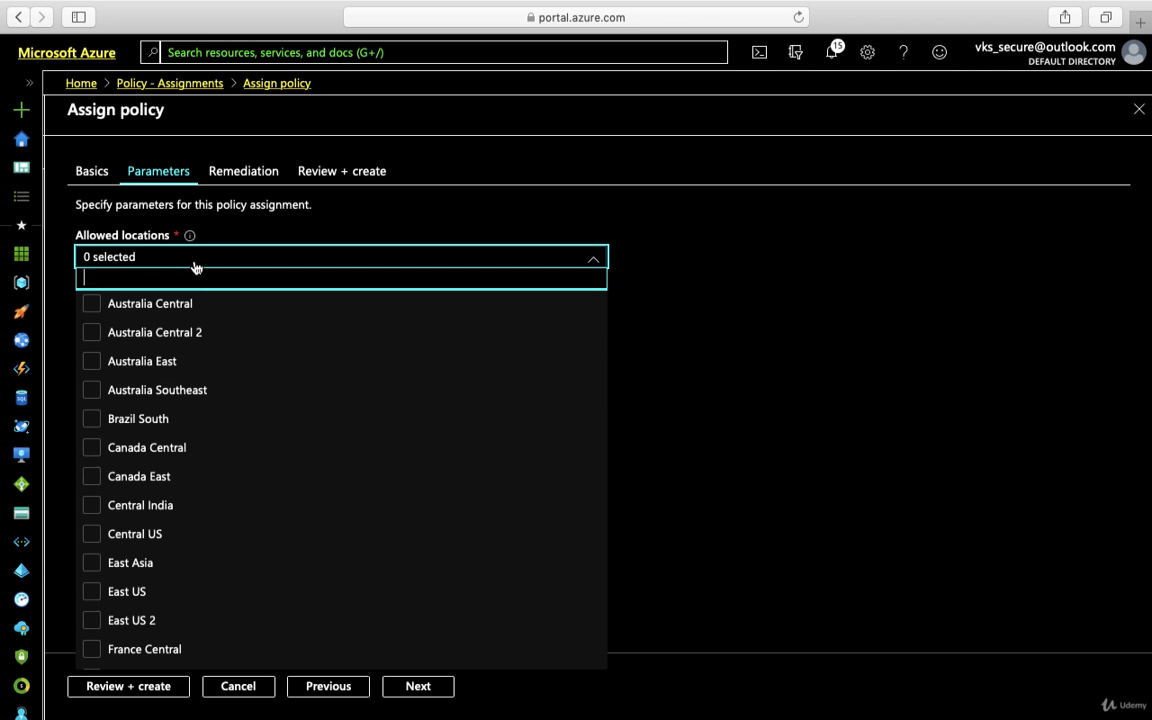
pyautogui.scroll(-3, 185, 576)
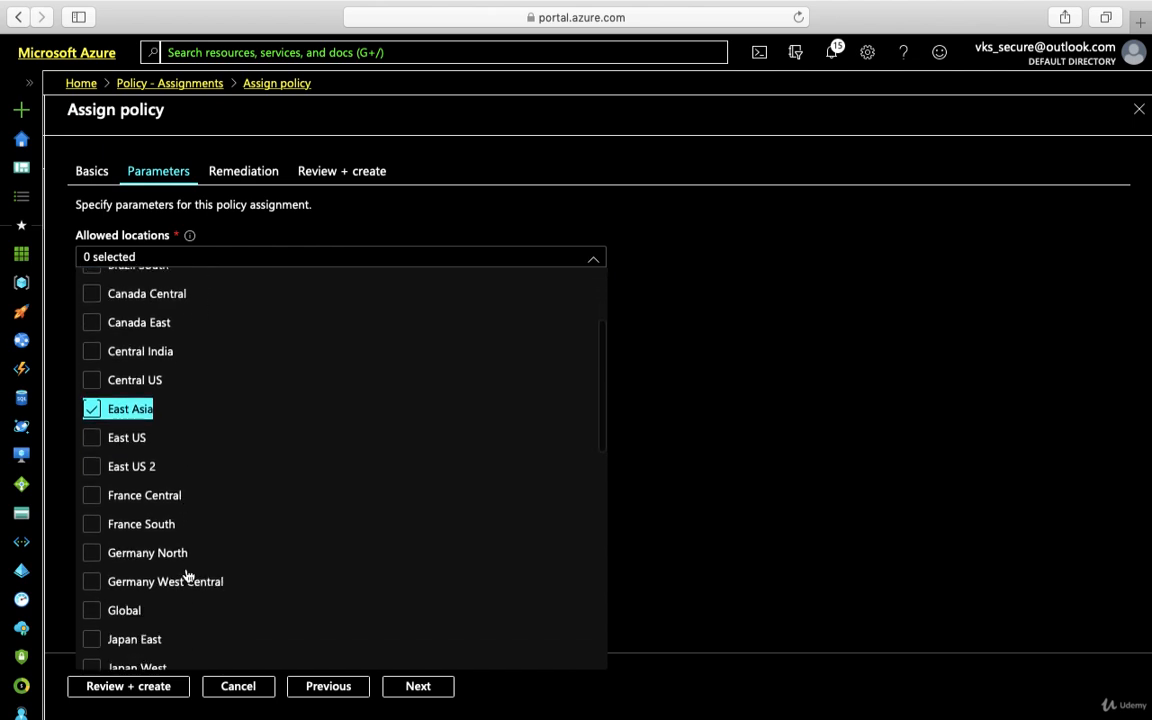
pyautogui.scroll(-5, 244, 555)
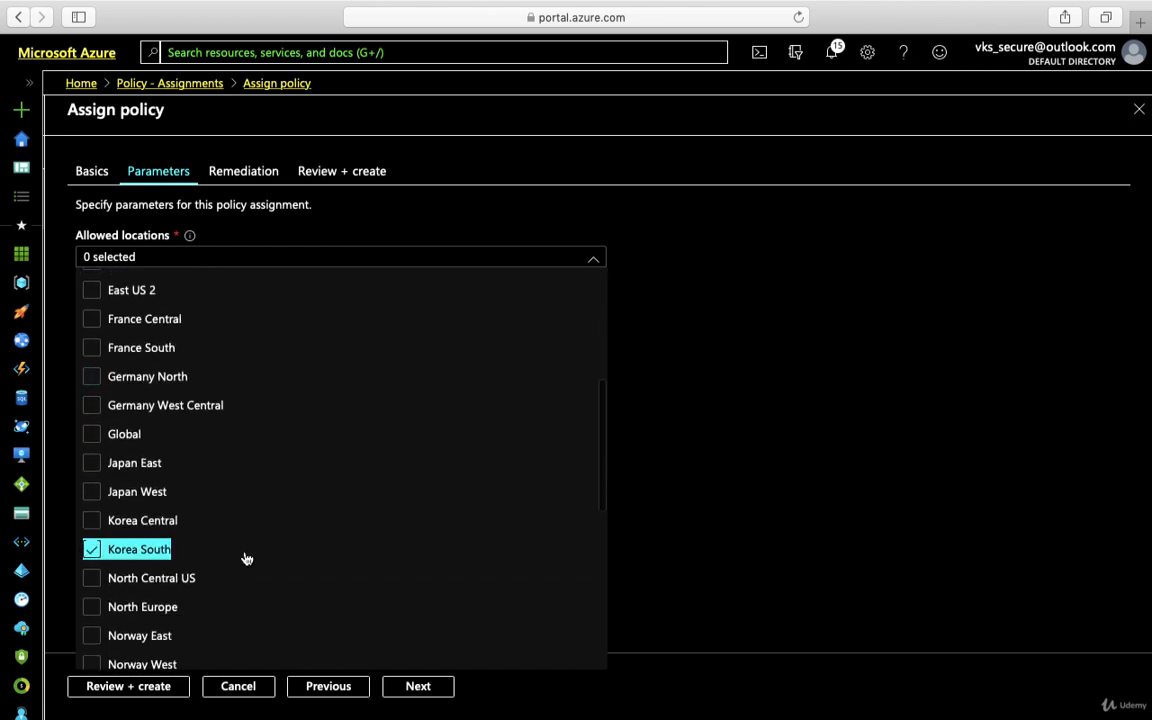
pyautogui.scroll(-6, 246, 558)
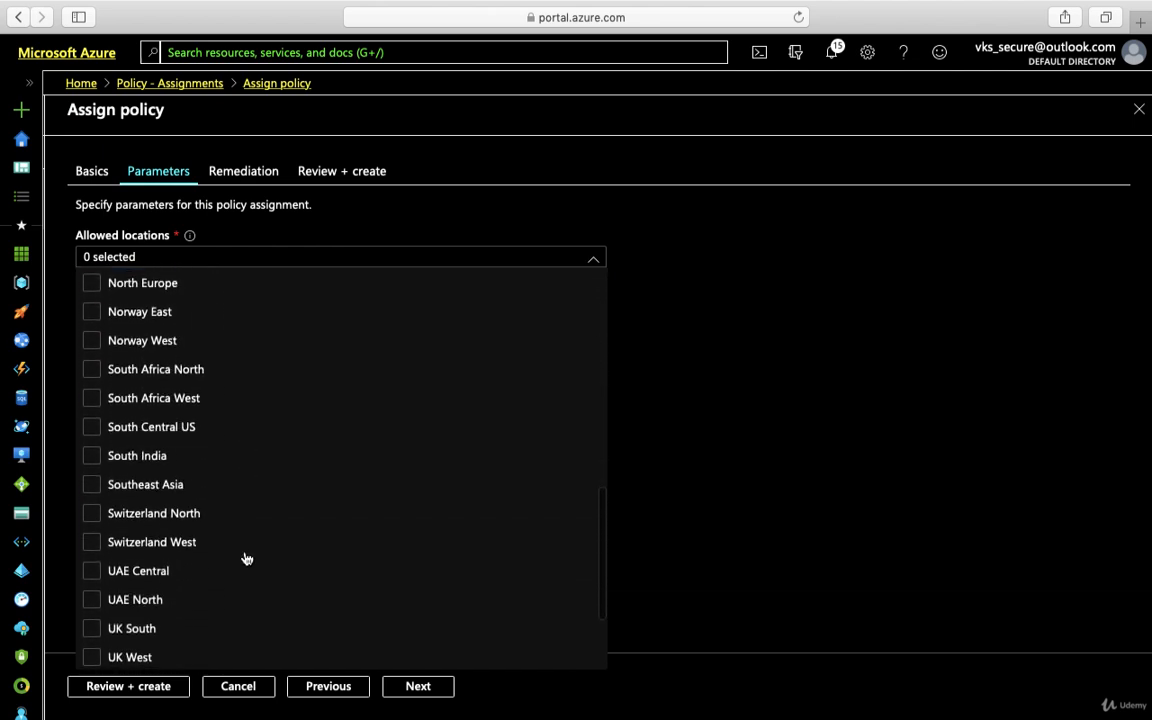
pyautogui.scroll(9, 246, 558)
pyautogui.scroll(4, 246, 558)
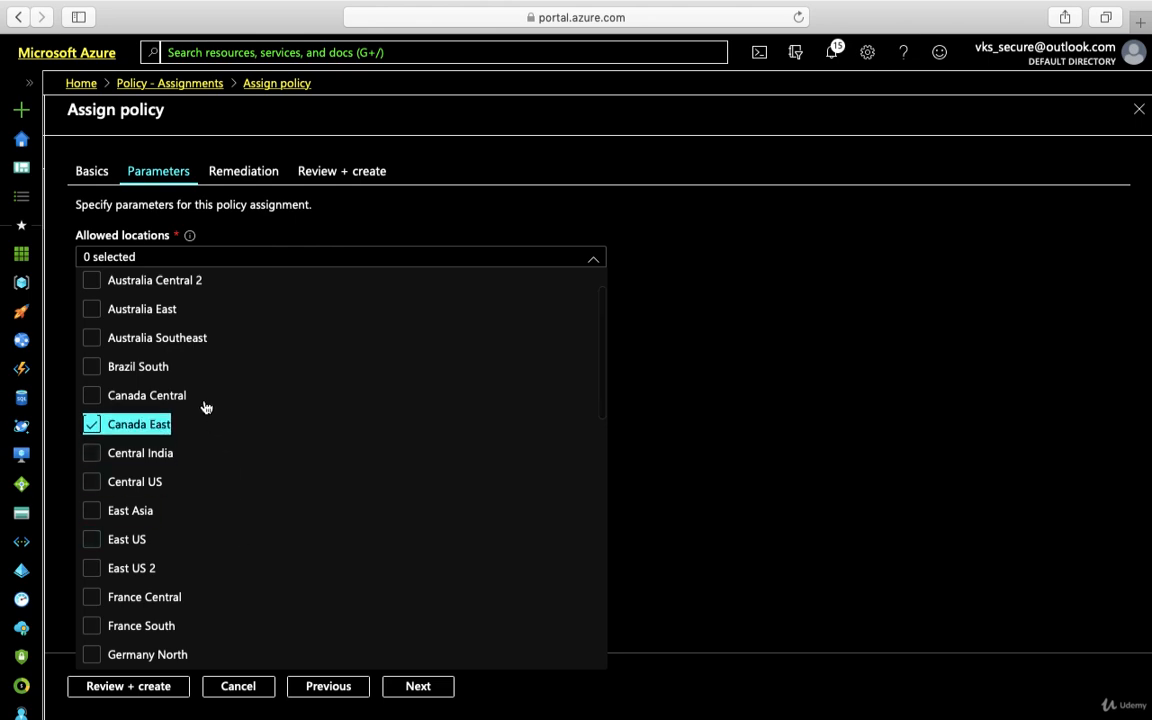
pyautogui.click(162, 455)
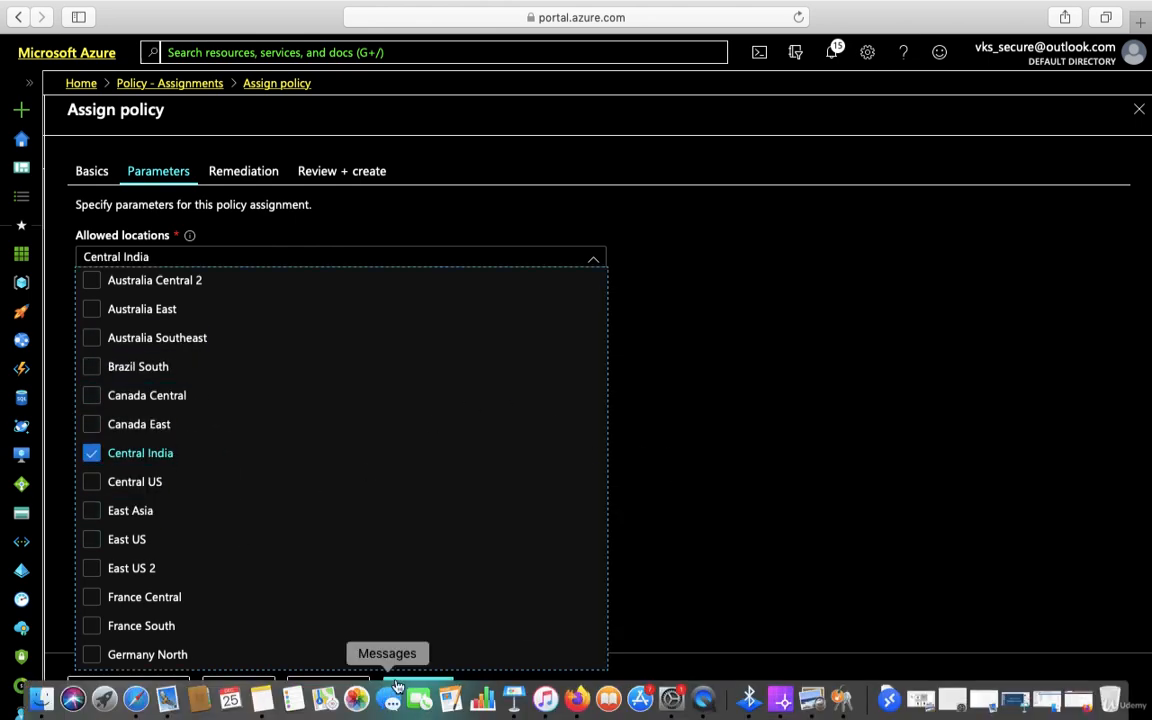
# Step: Enable creating a managed identity in the remediation settings, and create the policy assignment
pyautogui.click(405, 688)
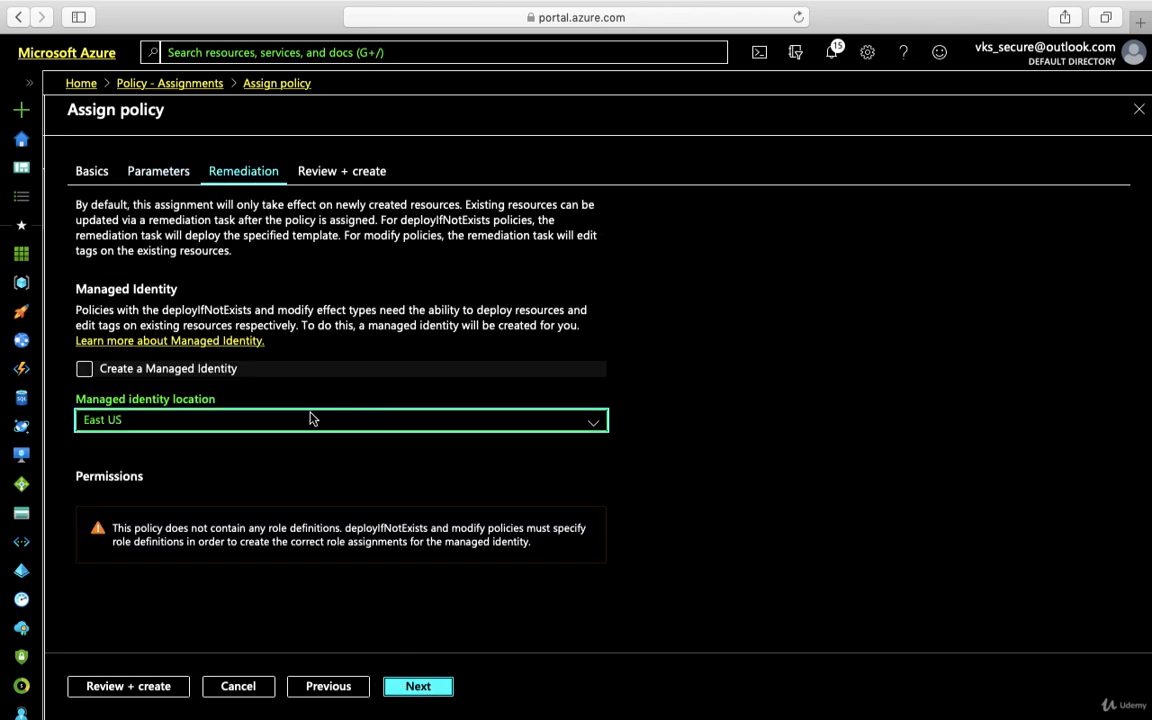
pyautogui.click(166, 370)
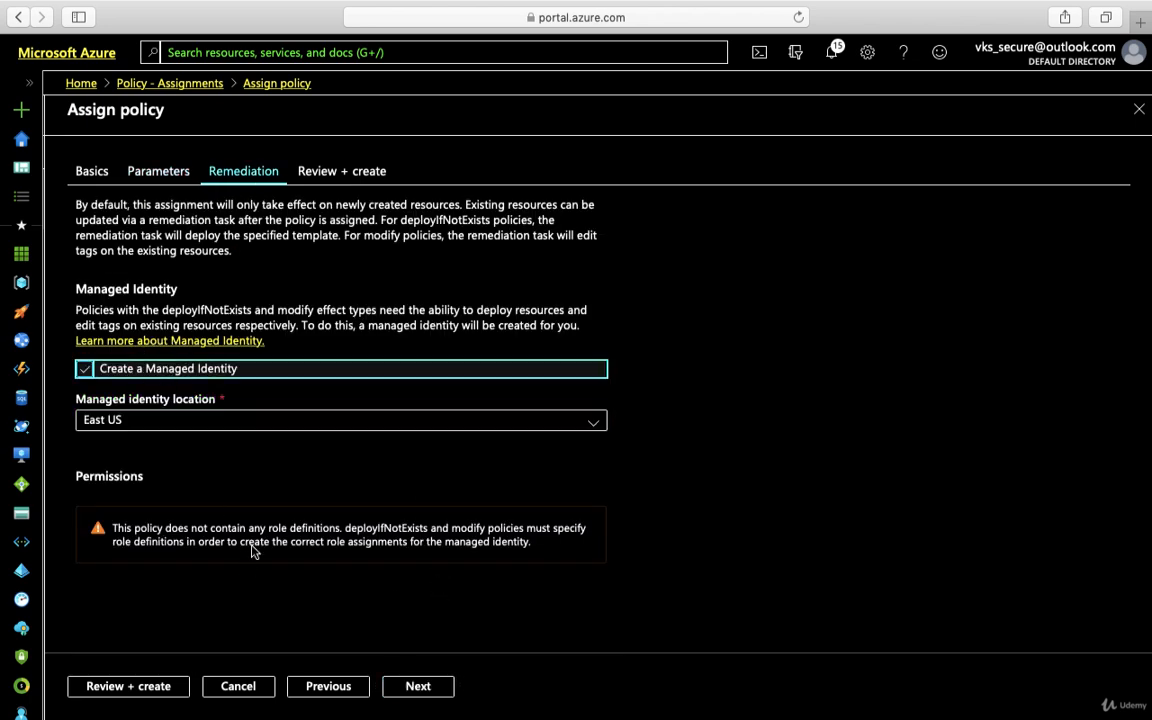
pyautogui.click(408, 687)
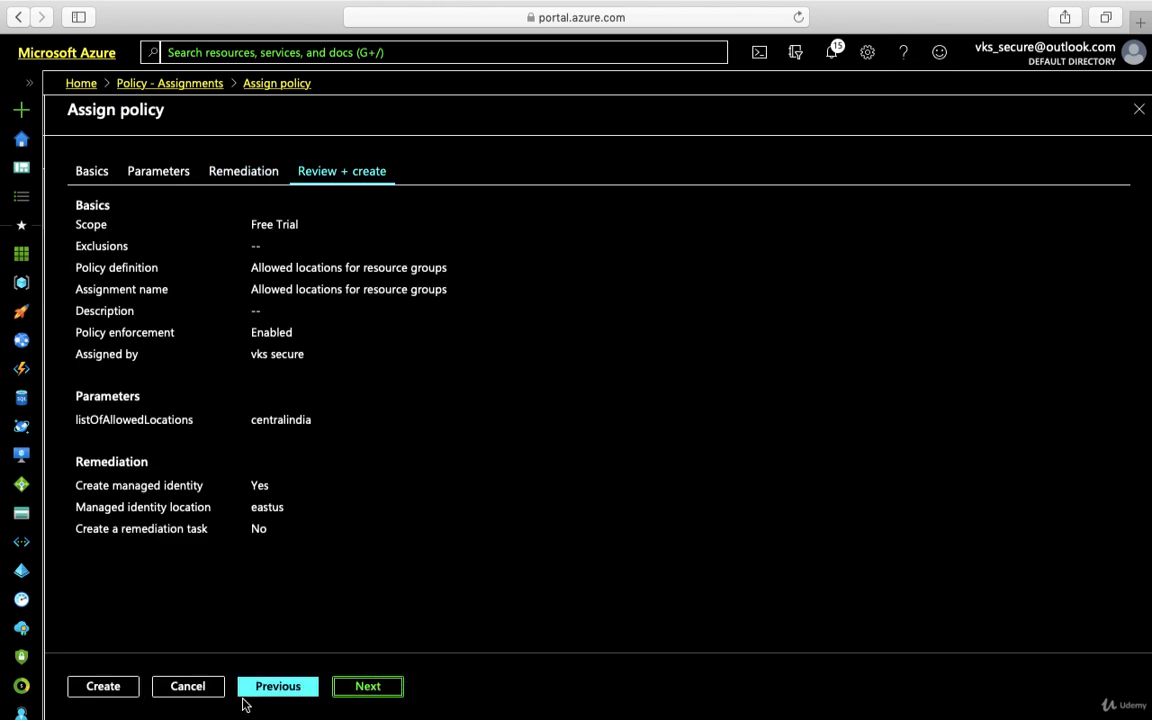
pyautogui.click(103, 686)
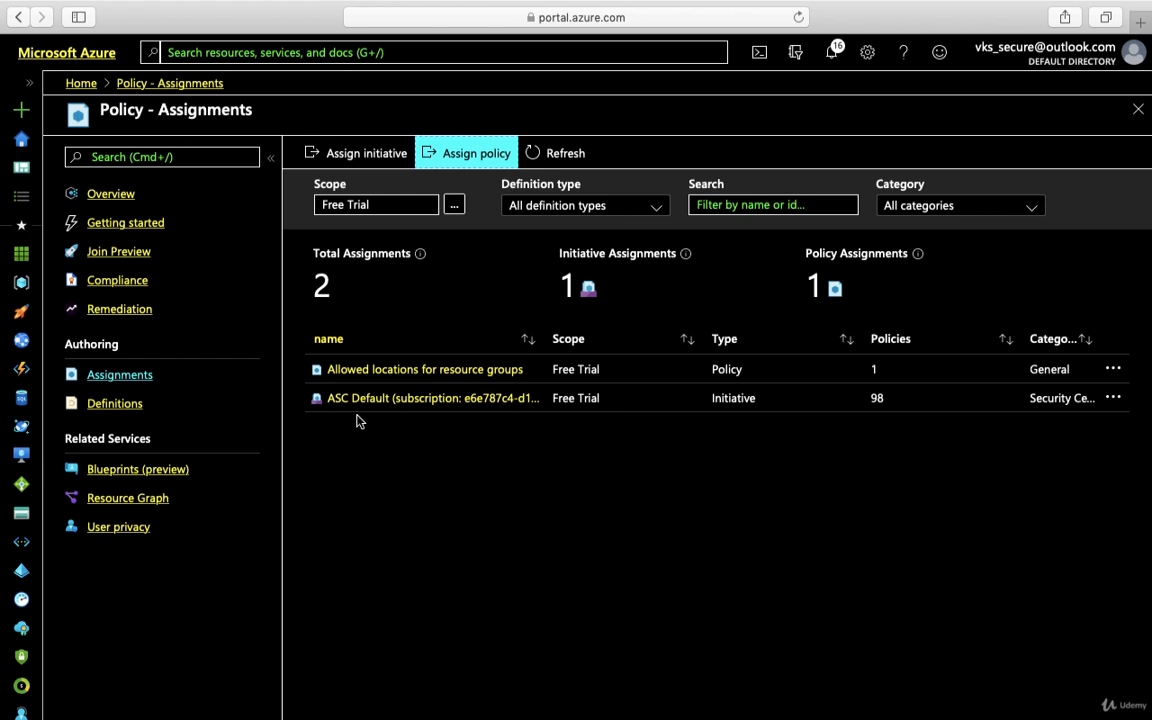
# Step: Try to create a resource group named satestlocation in the Free Trial subscription with the region (US) Central US
pyautogui.click(83, 83)
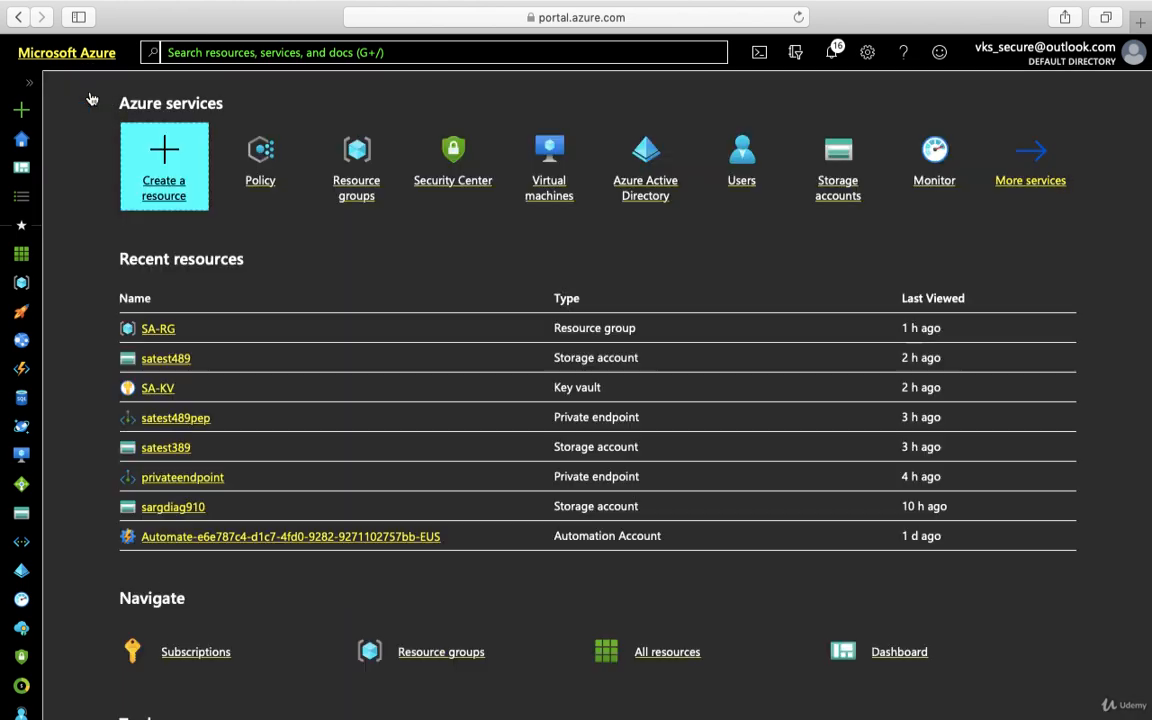
pyautogui.click(312, 175)
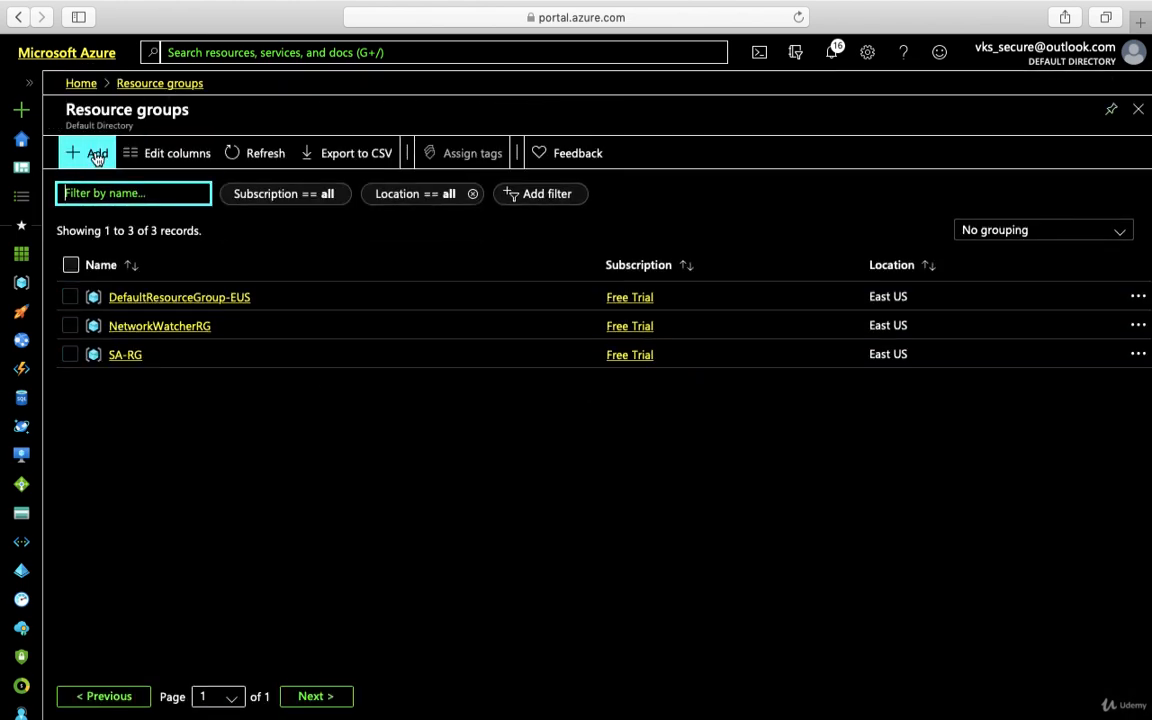
pyautogui.click(96, 156)
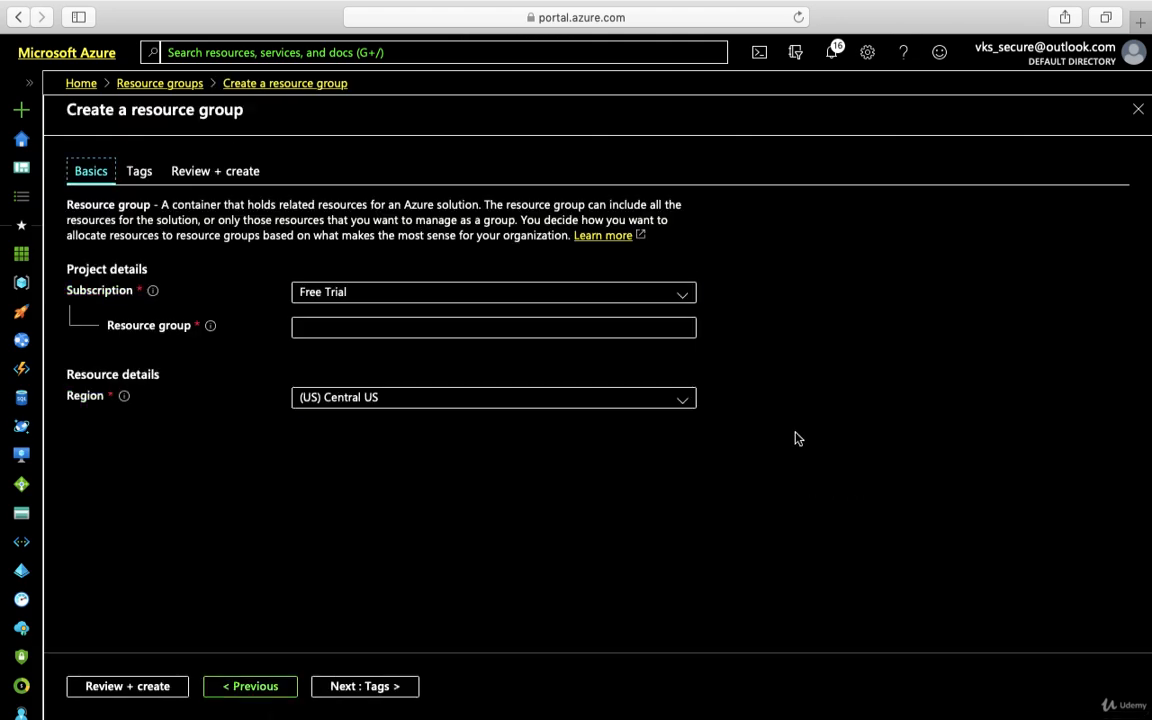
pyautogui.click(500, 328)
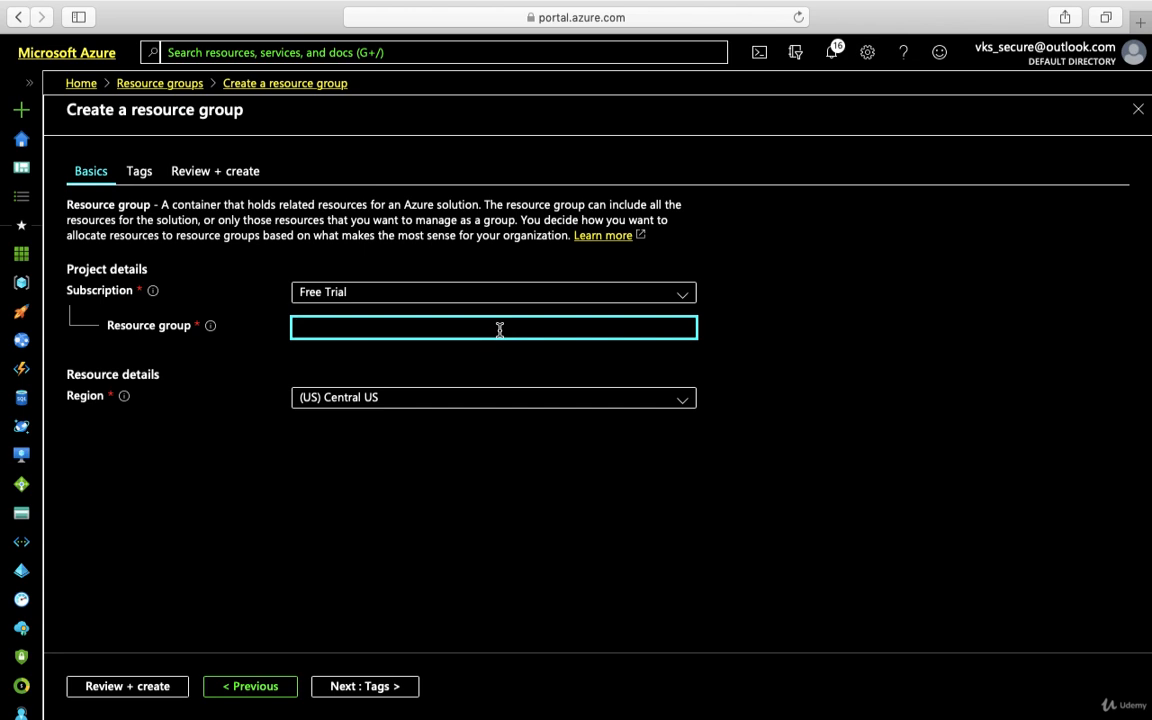
pyautogui.write('satestlocation')
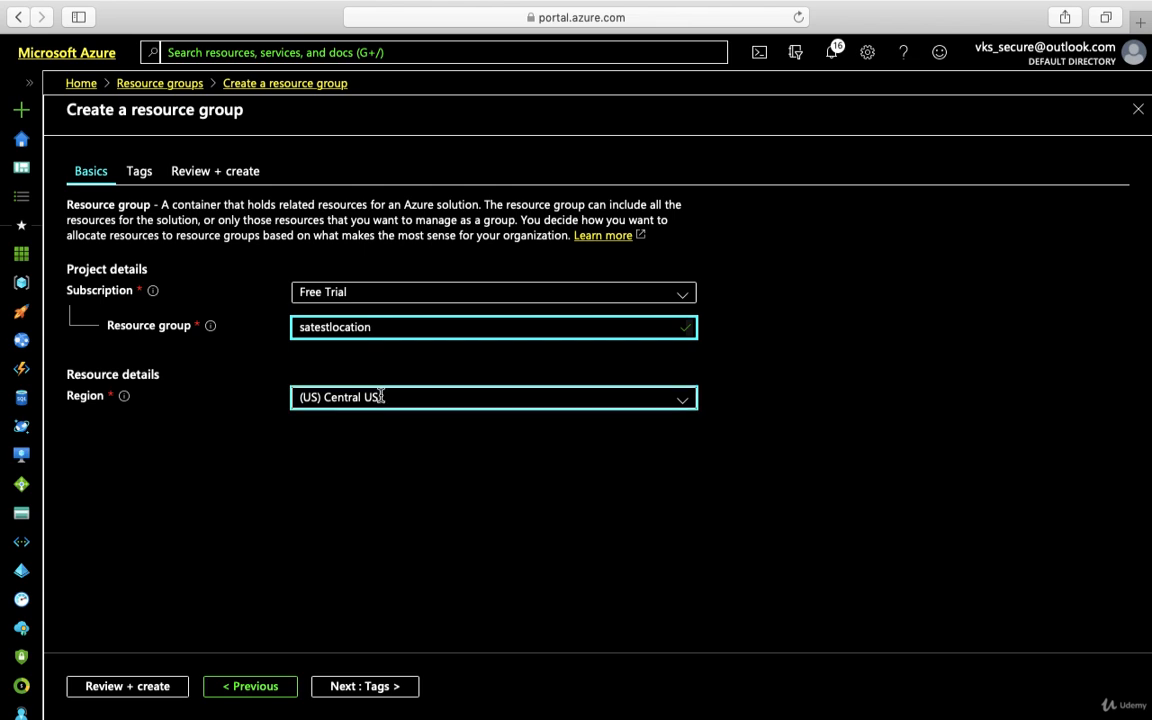
pyautogui.click(146, 690)
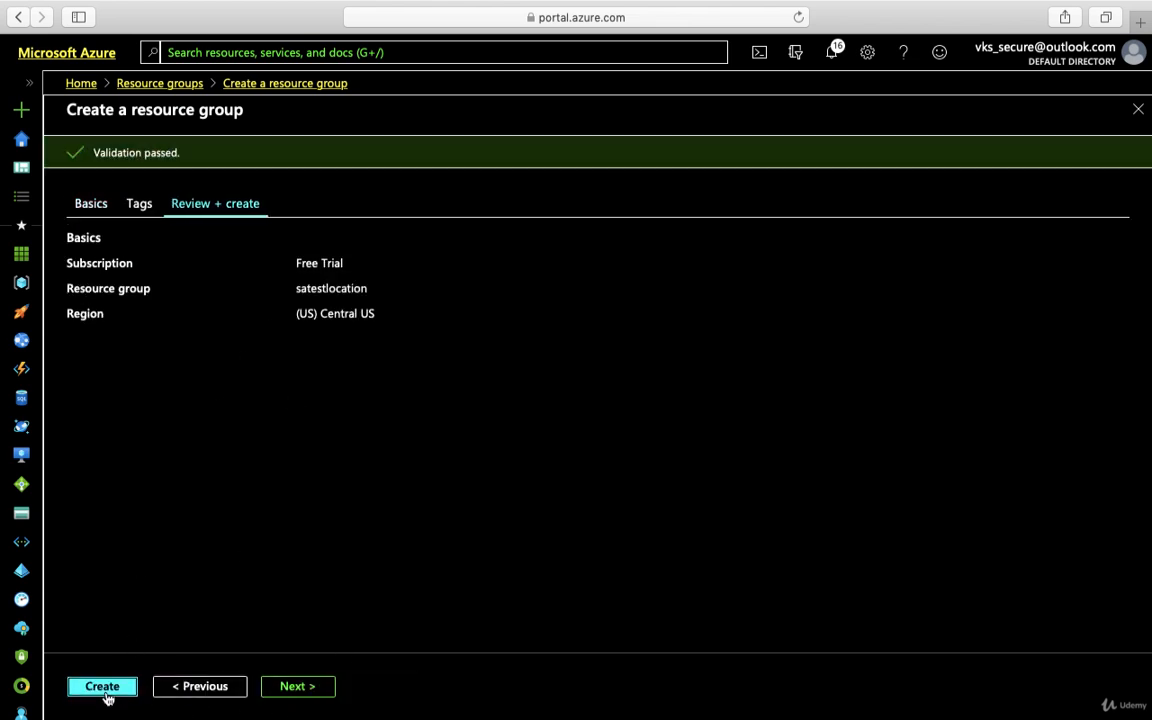
pyautogui.click(104, 688)
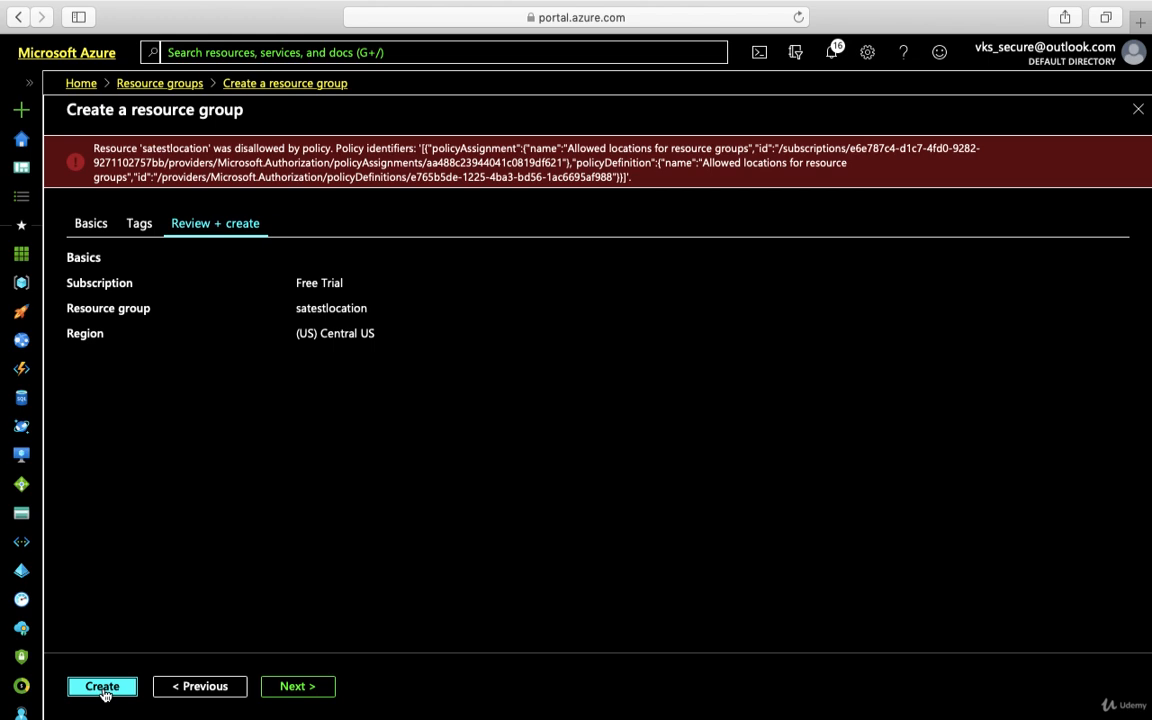
pyautogui.tripleClick(250, 175)
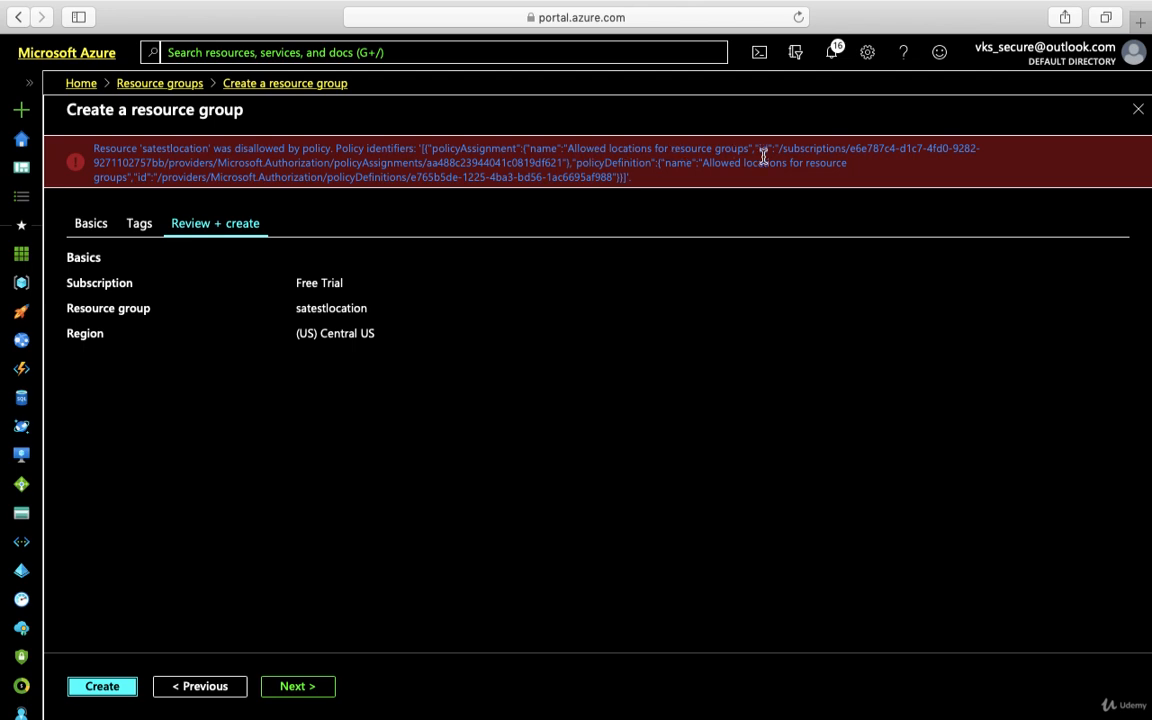
# Step: Start another new resource group from the resource groups list and name it satestlocation
pyautogui.click(164, 85)
pyautogui.click(90, 155)
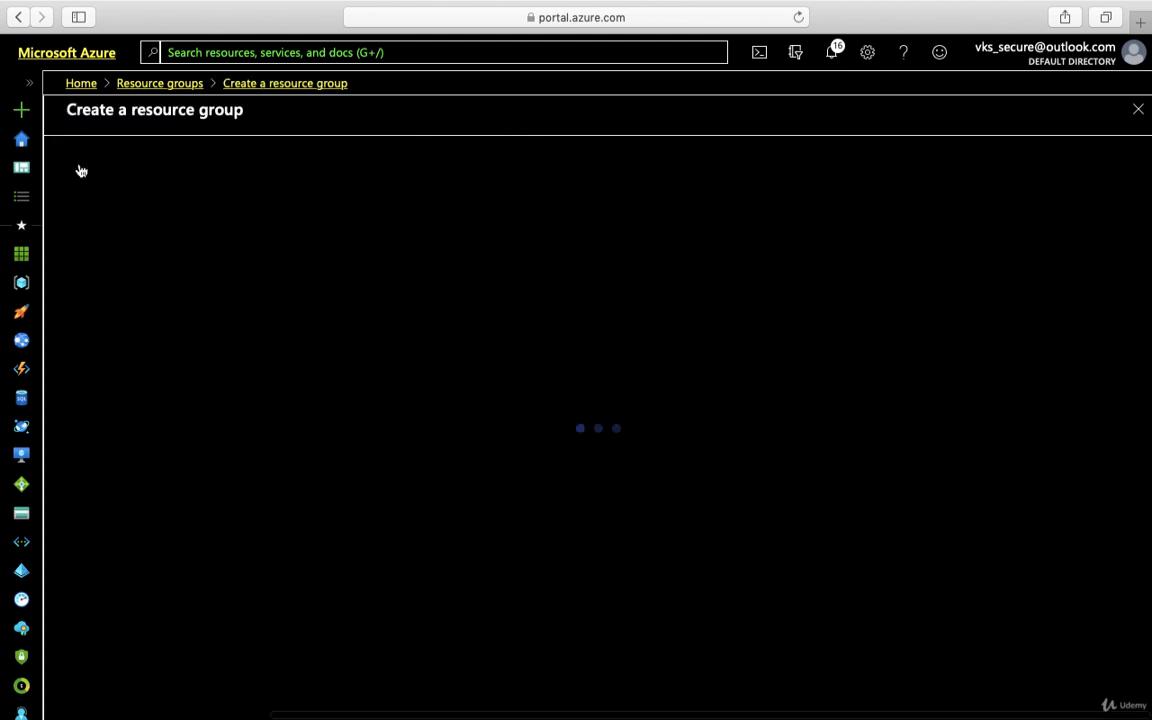
pyautogui.click(474, 326)
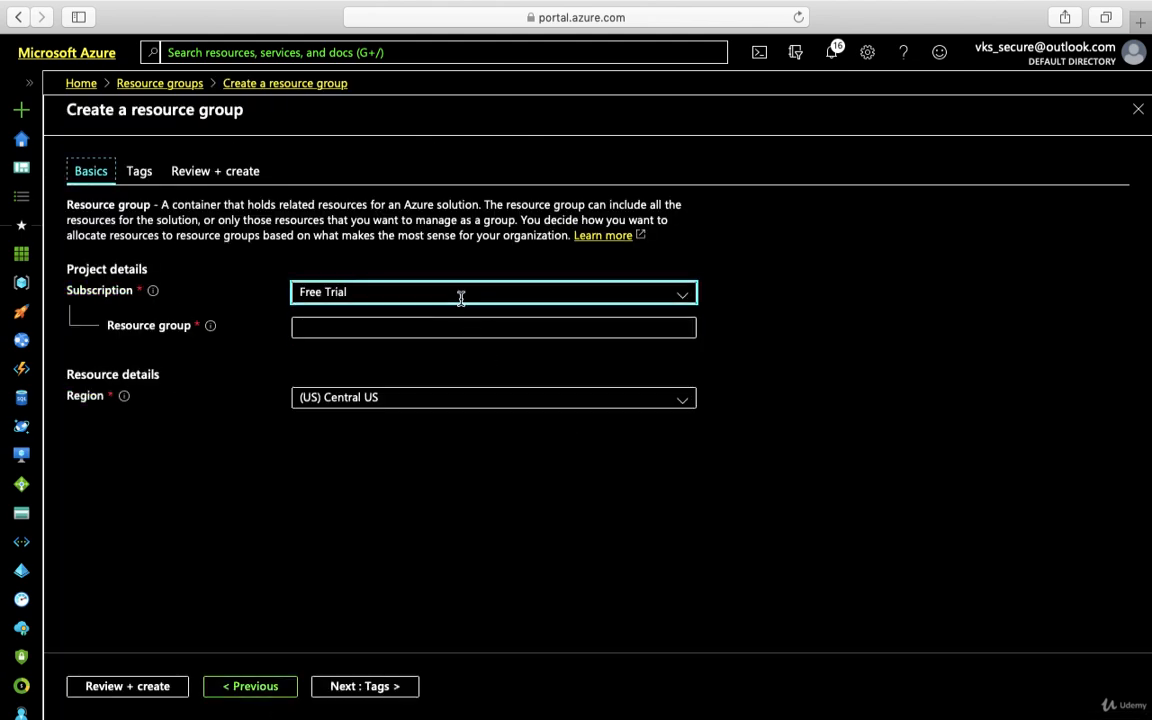
pyautogui.click(418, 328)
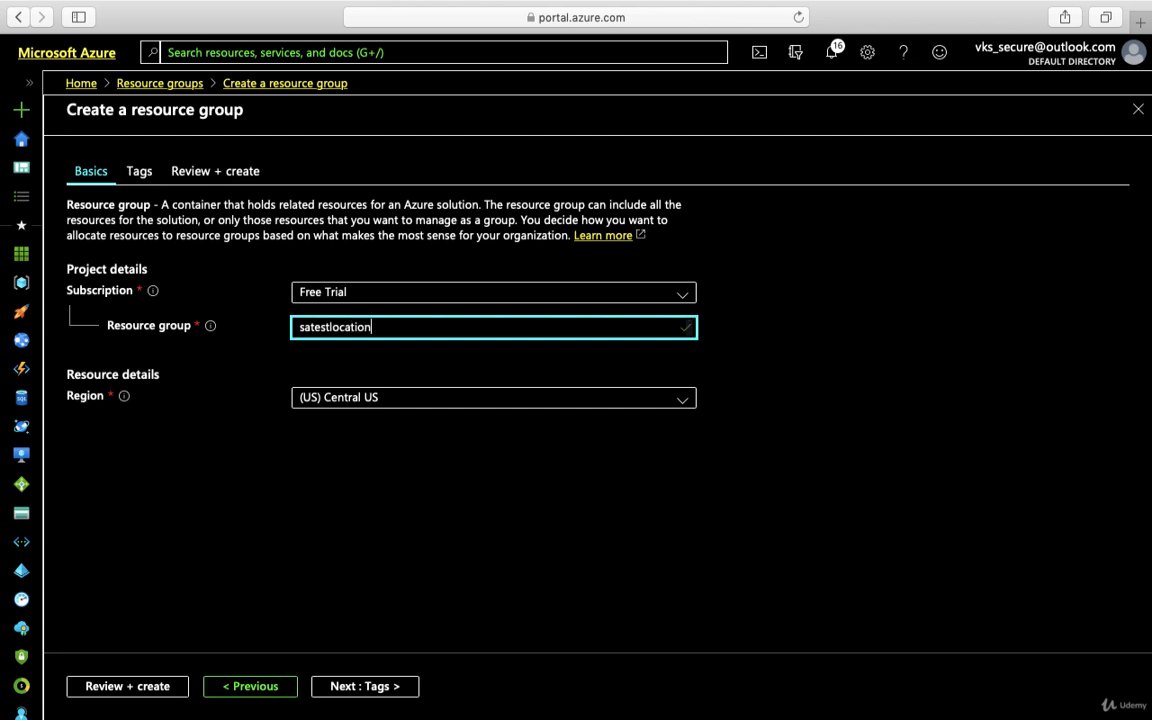
# Step: Set the new resource group's region to (Asia Pacific) Central India, and create the group
pyautogui.click(397, 399)
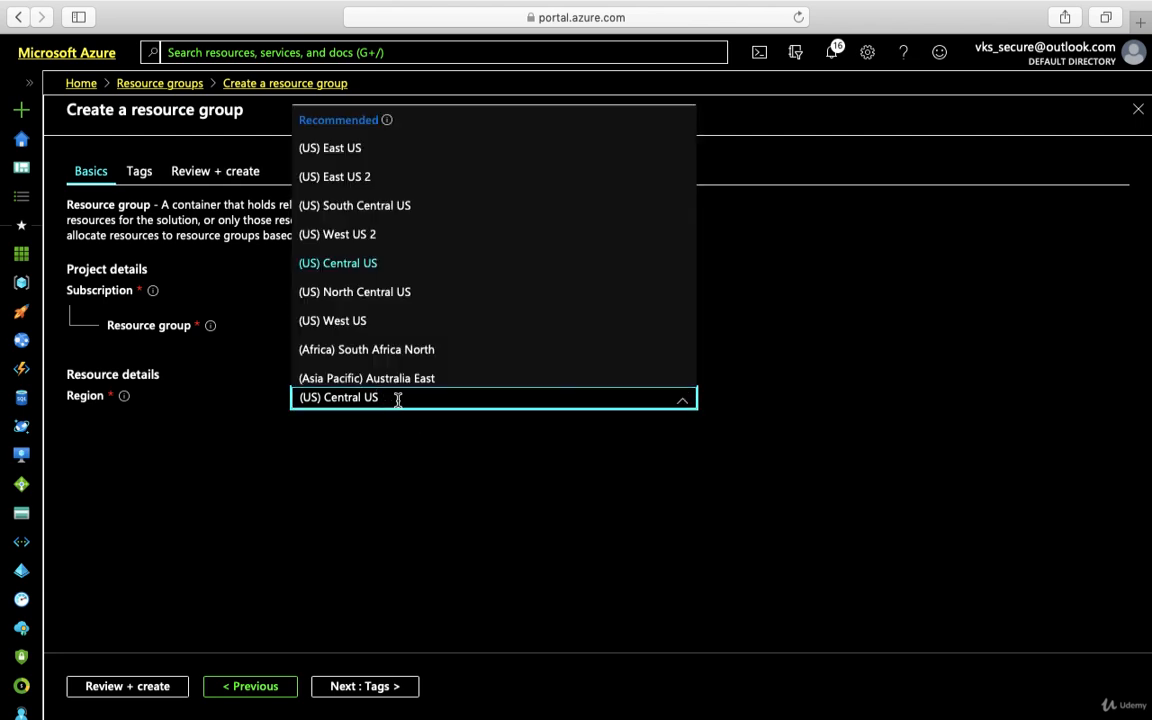
pyautogui.write('ce')
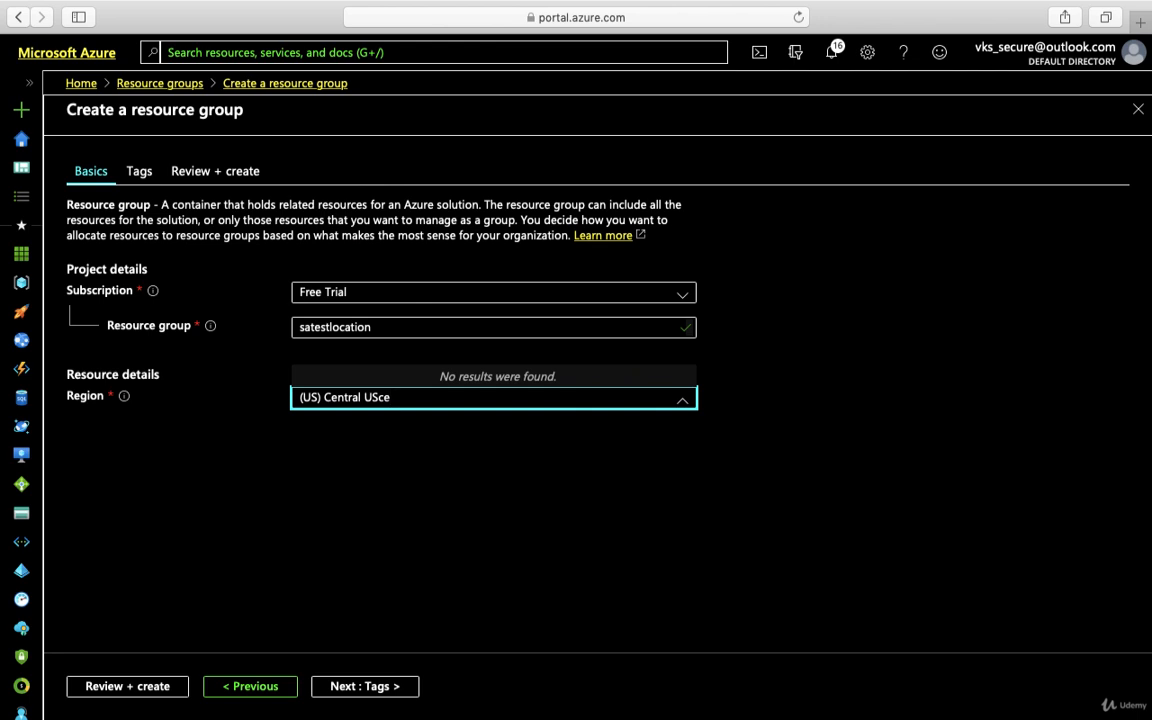
pyautogui.press('BackSpace')
pyautogui.press('BackSpace')
pyautogui.press('BackSpace')
pyautogui.press('BackSpace')
pyautogui.press('BackSpace')
pyautogui.press('BackSpace')
pyautogui.press('BackSpace')
pyautogui.press('BackSpace')
pyautogui.press('BackSpace')
pyautogui.press('BackSpace')
pyautogui.press('BackSpace')
pyautogui.press('BackSpace')
pyautogui.press('BackSpace')
pyautogui.press('BackSpace')
pyautogui.press('BackSpace')
pyautogui.press('BackSpace')
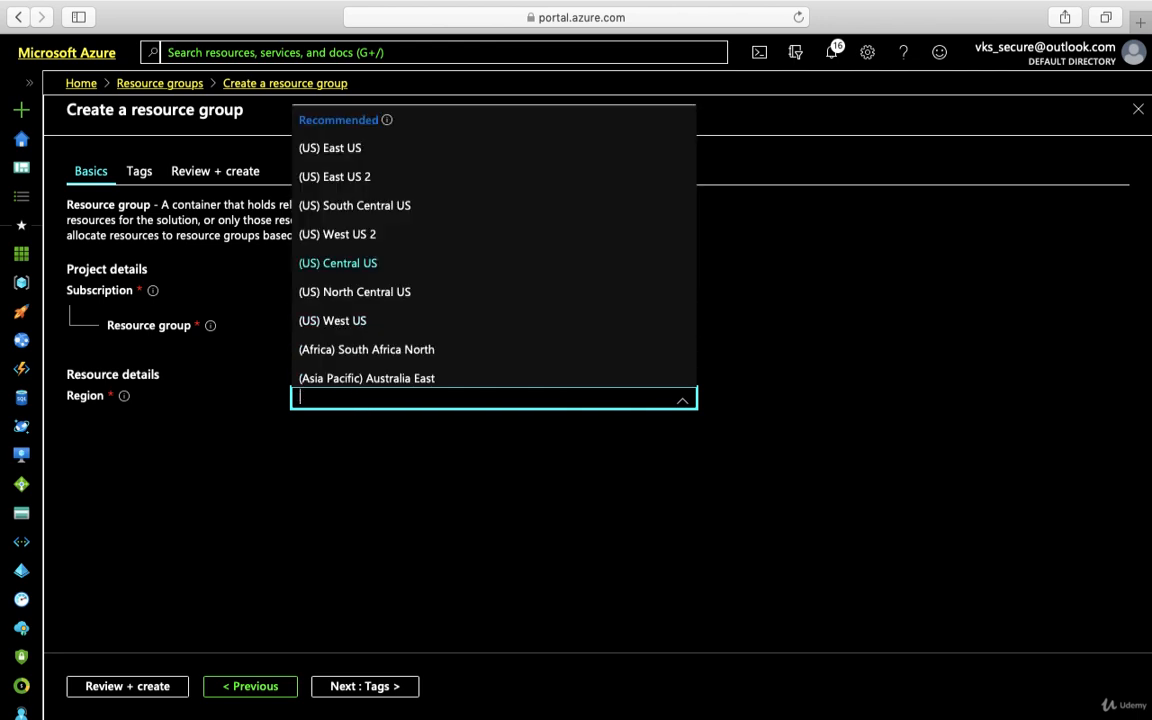
pyautogui.scroll(-5, 435, 321)
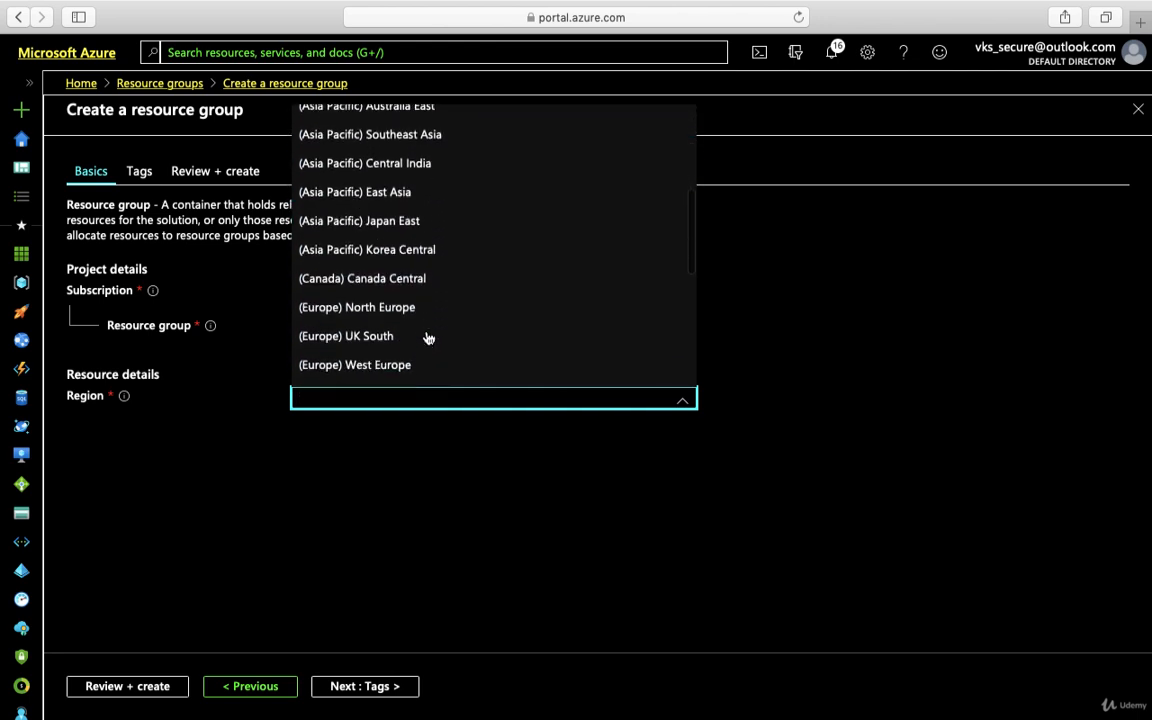
pyautogui.scroll(-6, 428, 340)
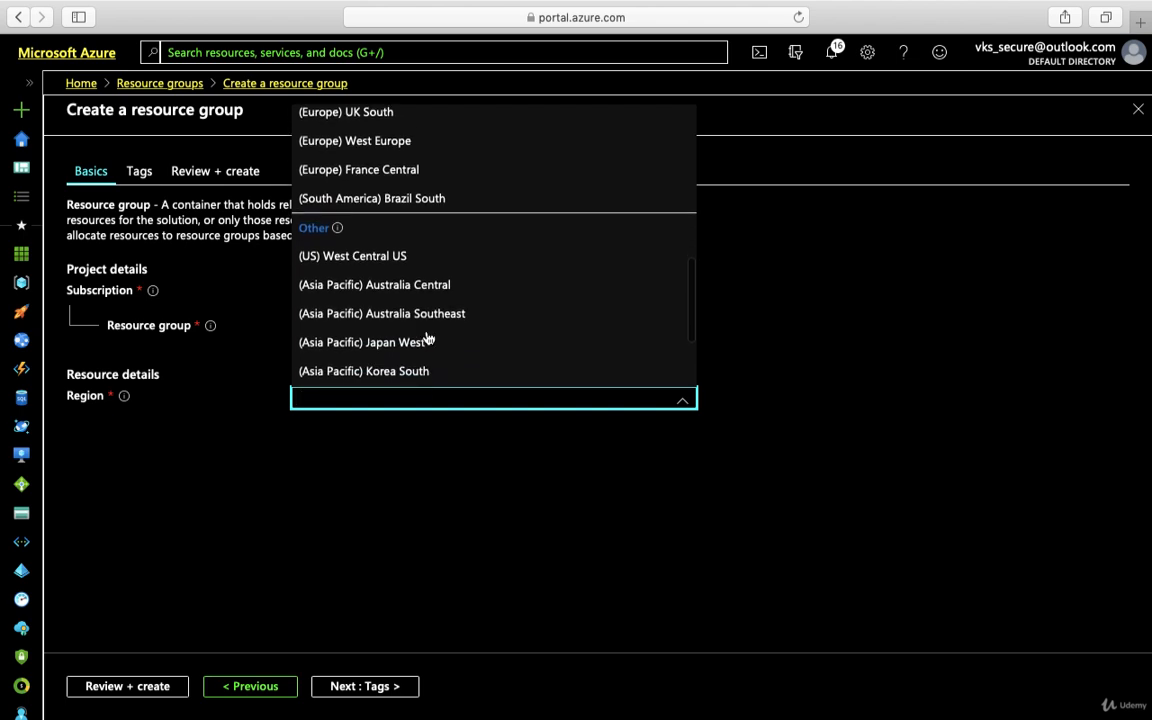
pyautogui.scroll(5, 429, 238)
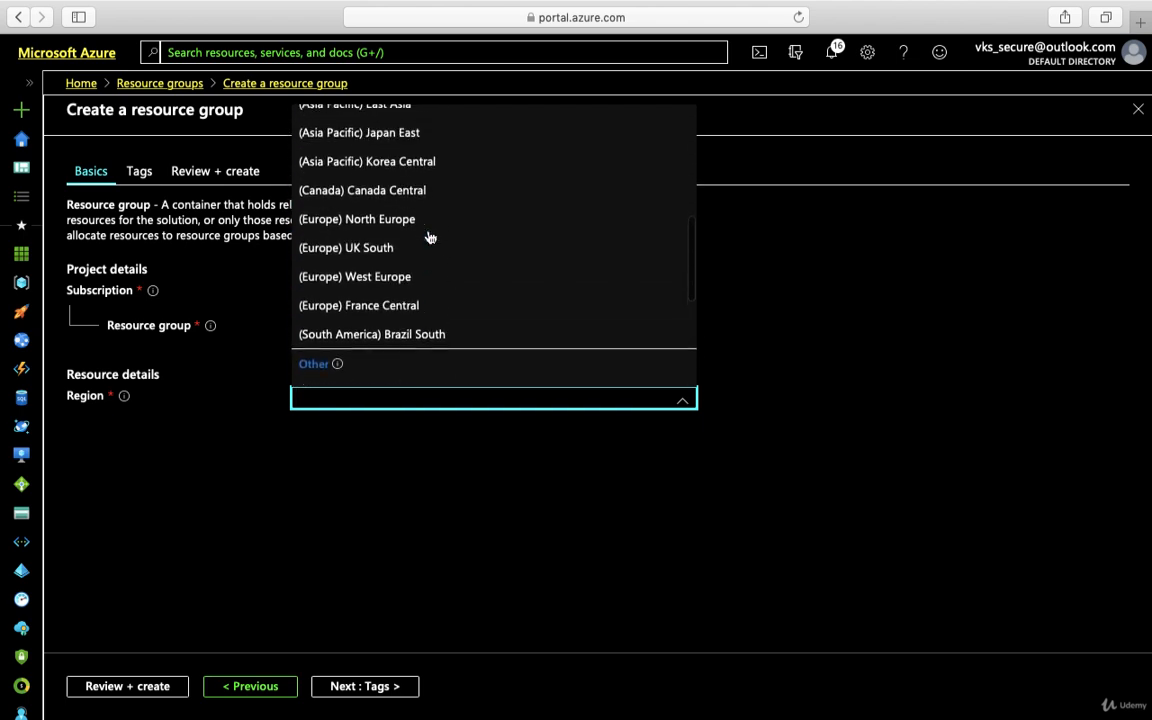
pyautogui.scroll(5, 429, 238)
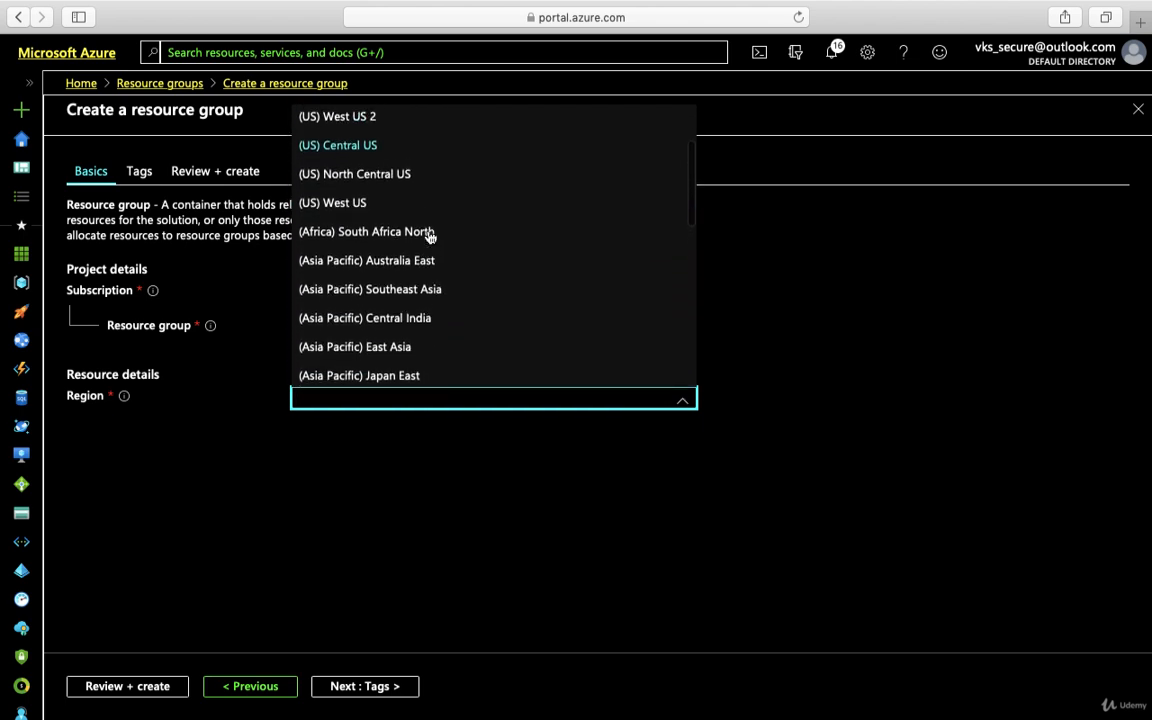
pyautogui.scroll(3, 408, 180)
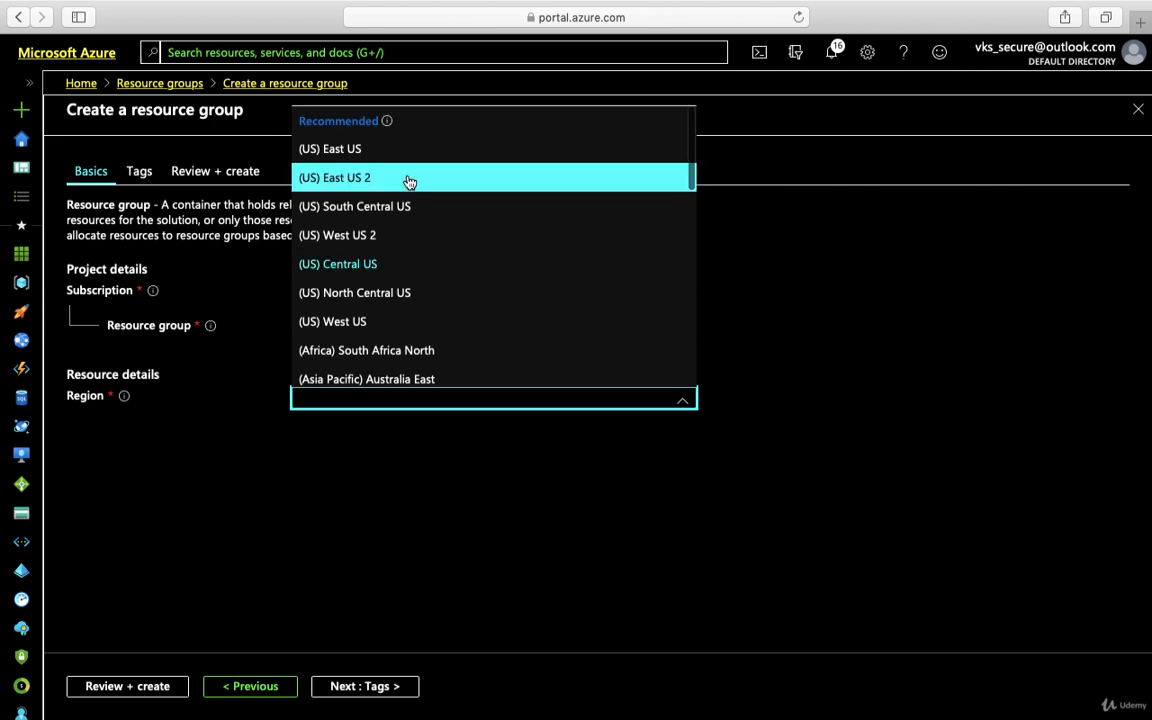
pyautogui.scroll(-3, 406, 228)
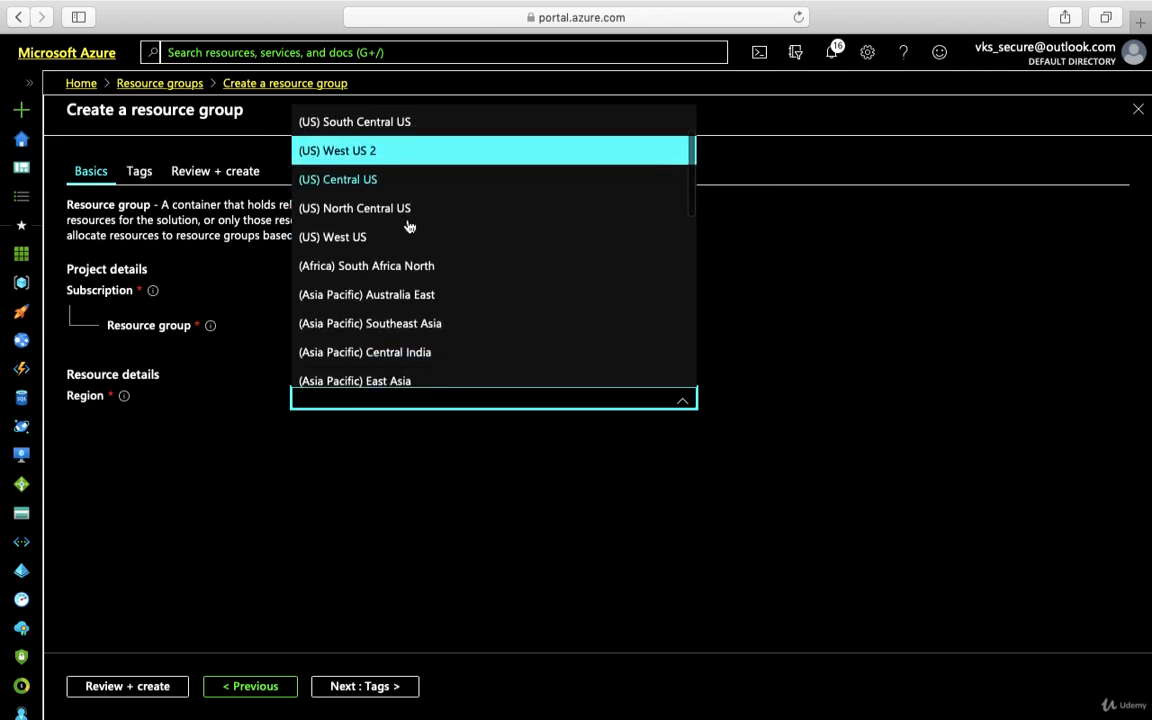
pyautogui.click(418, 332)
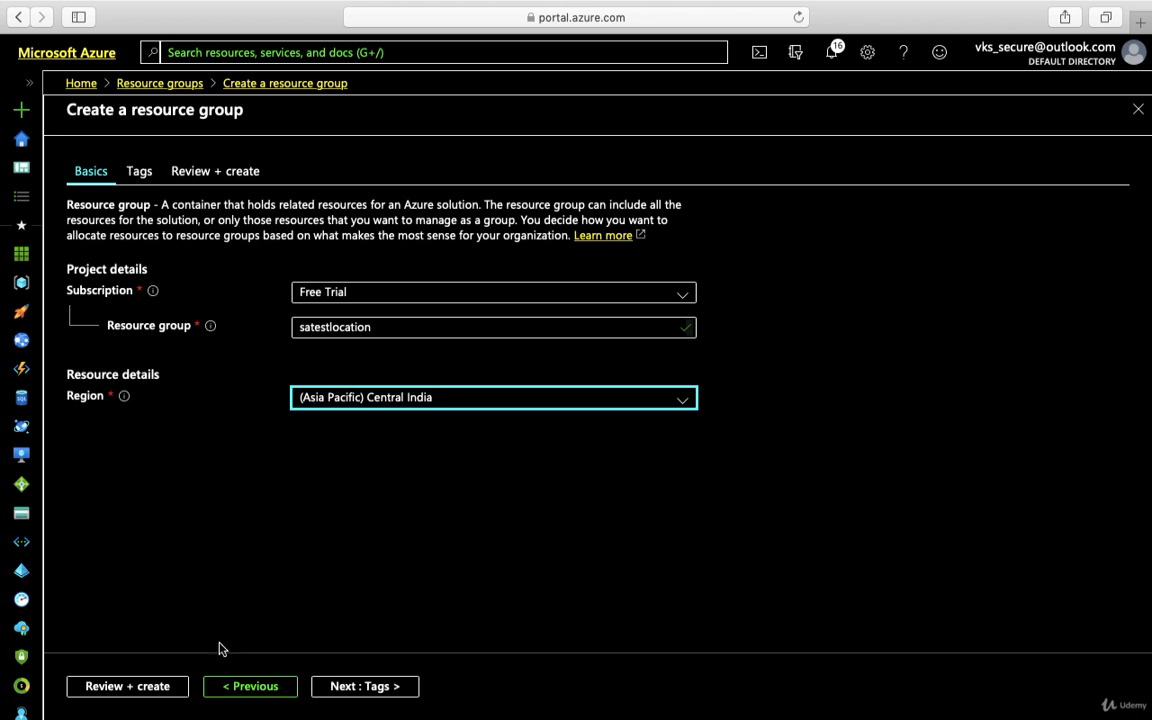
pyautogui.click(150, 686)
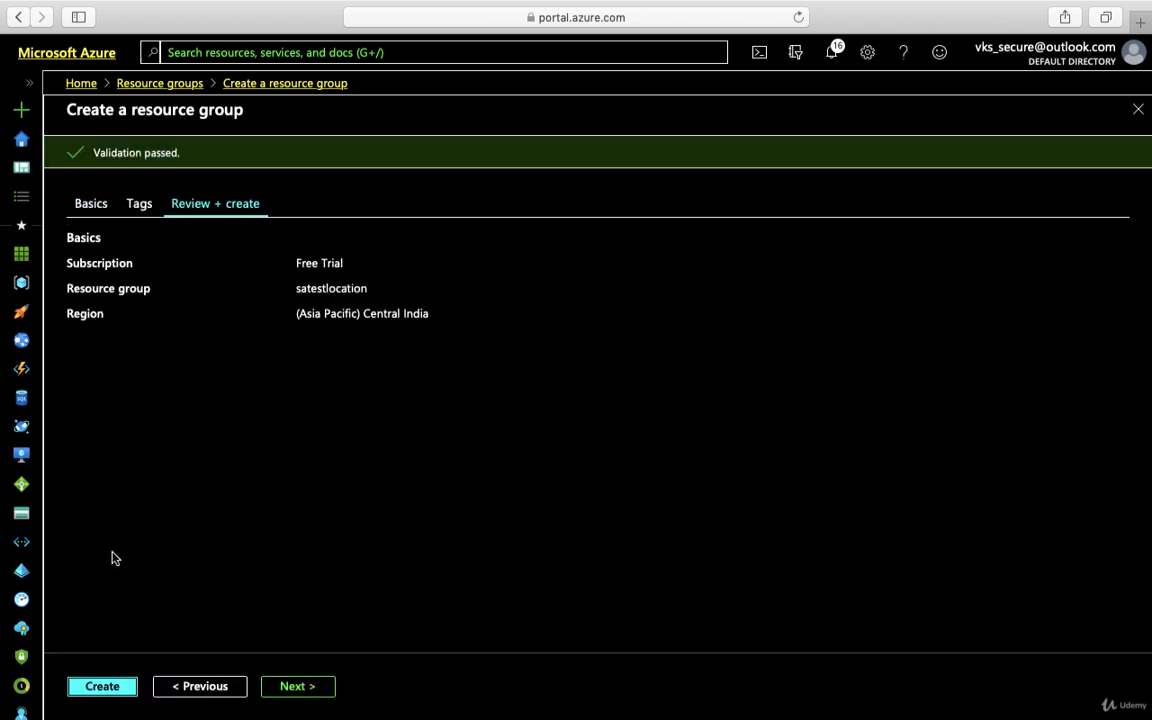
pyautogui.click(102, 686)
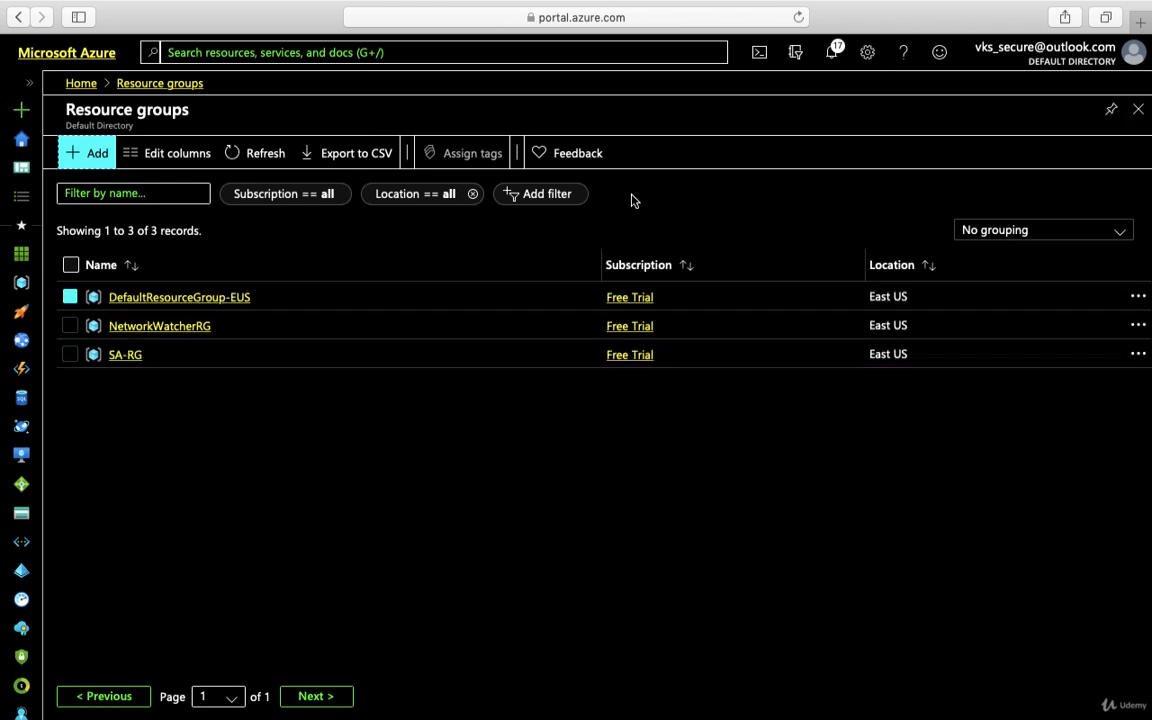
# Step: Open the newly created satestlocation resource group, and go back to the resource groups list to check its location
pyautogui.click(262, 153)
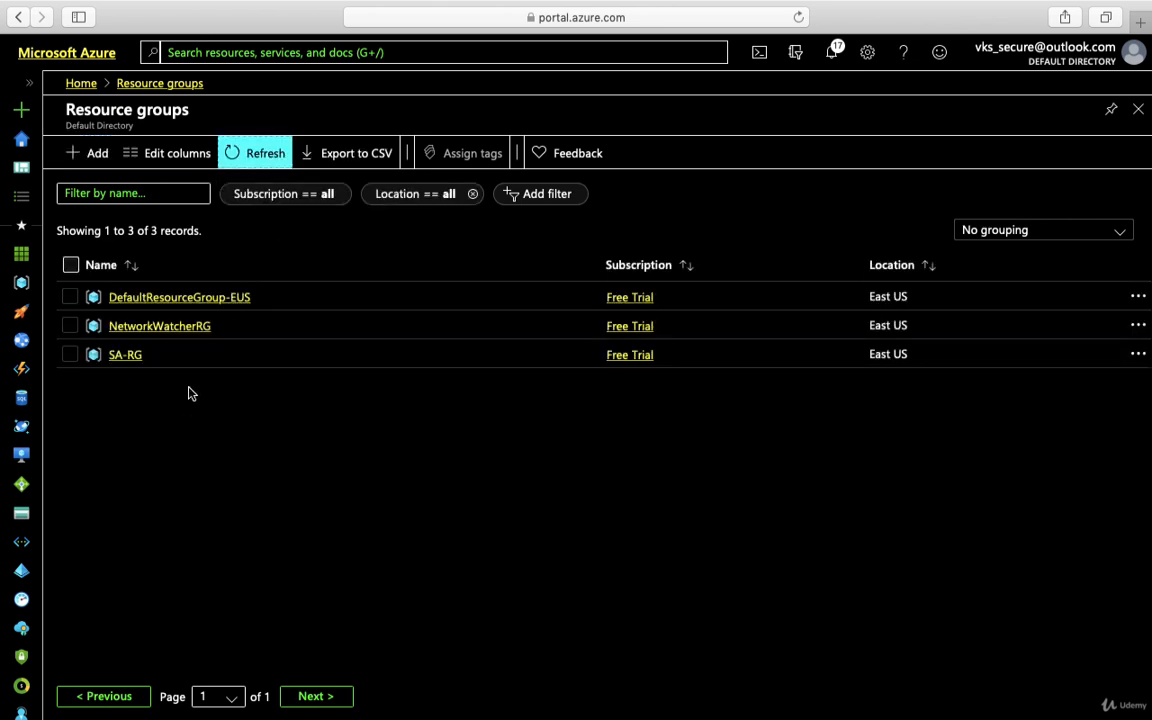
pyautogui.click(831, 52)
pyautogui.click(782, 227)
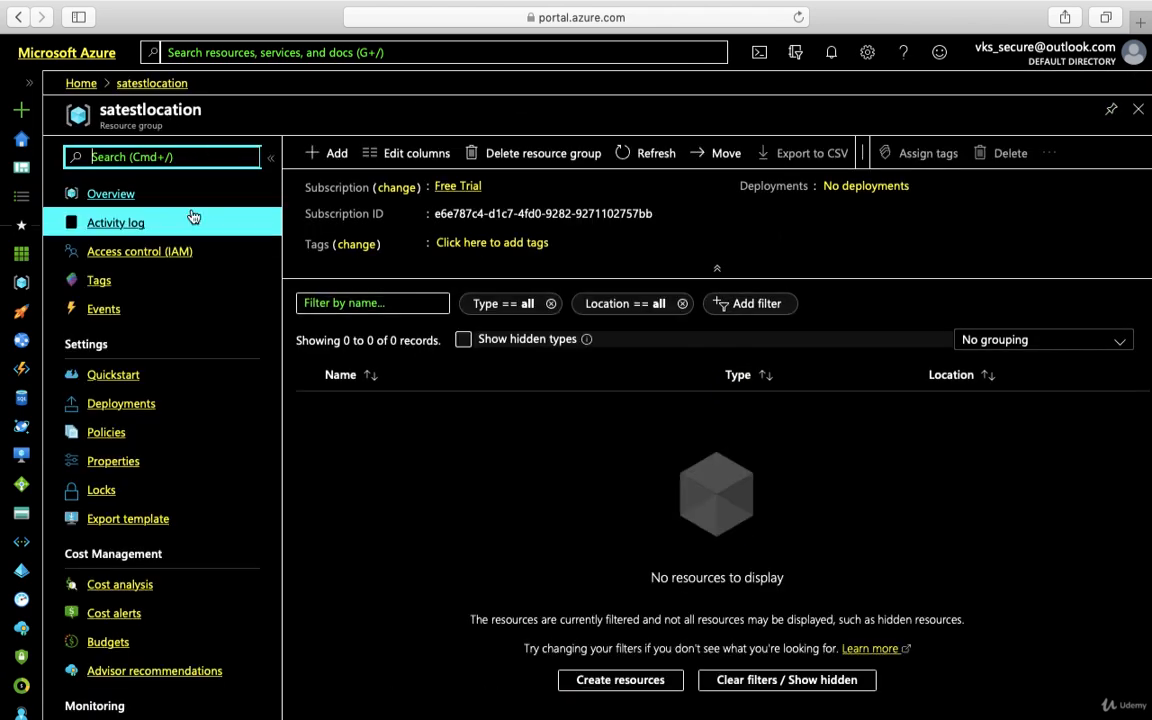
pyautogui.click(82, 83)
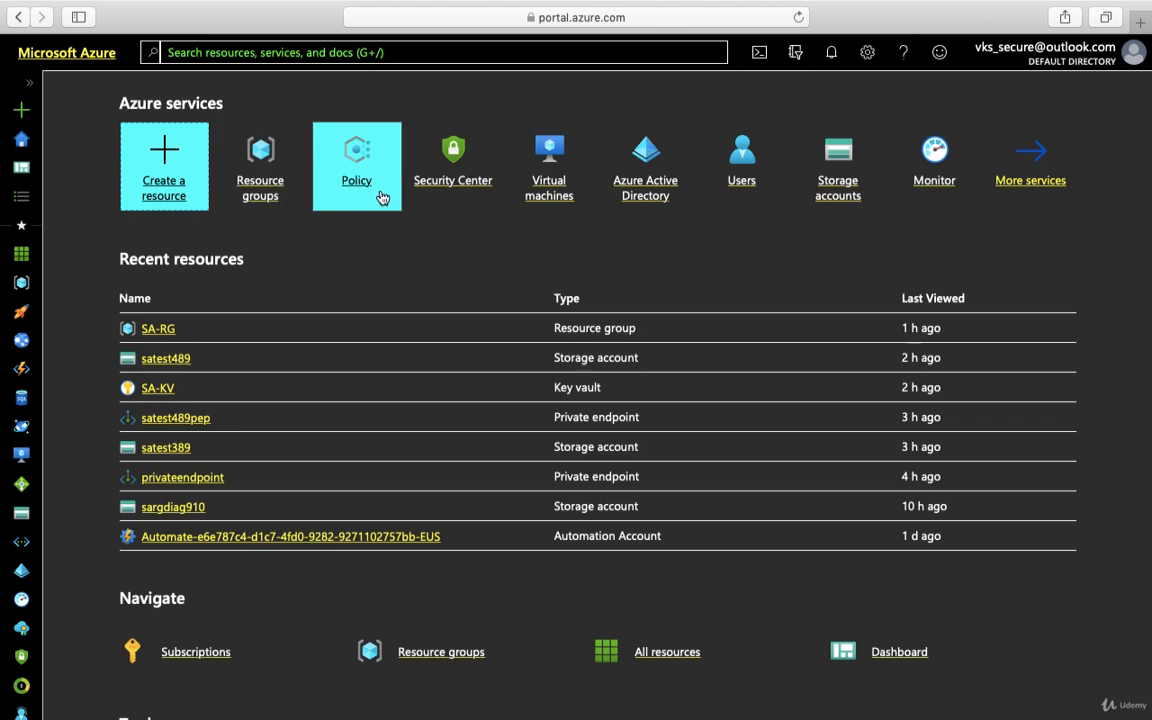
pyautogui.click(275, 195)
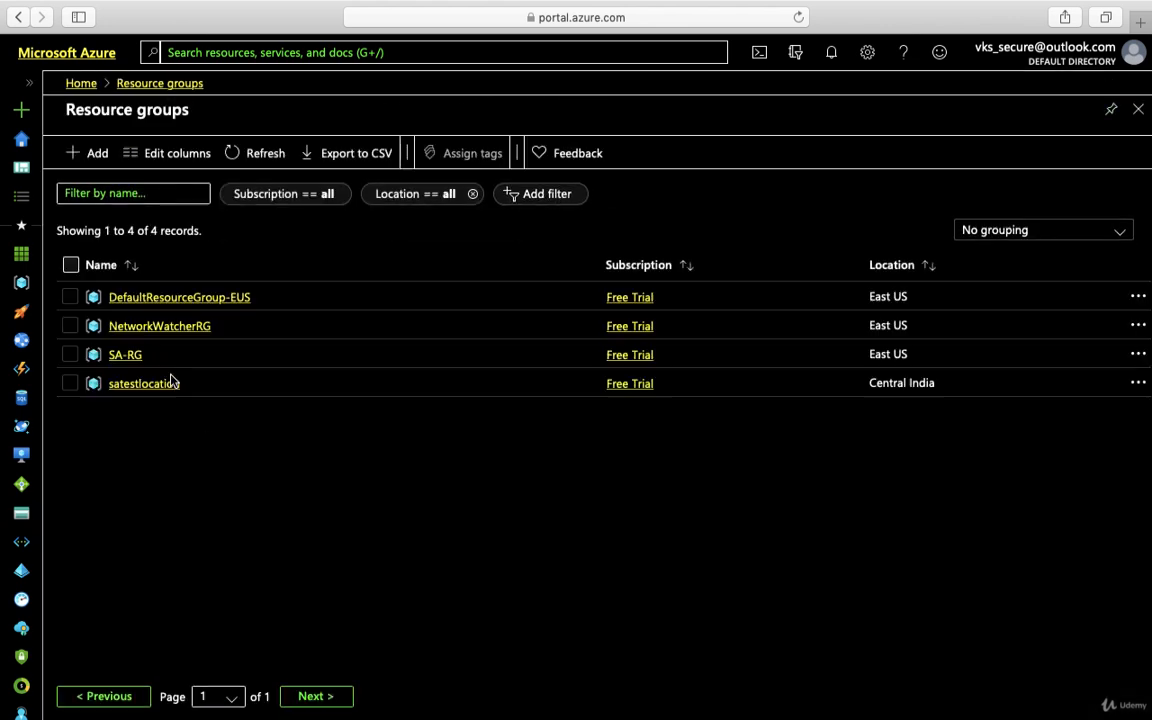